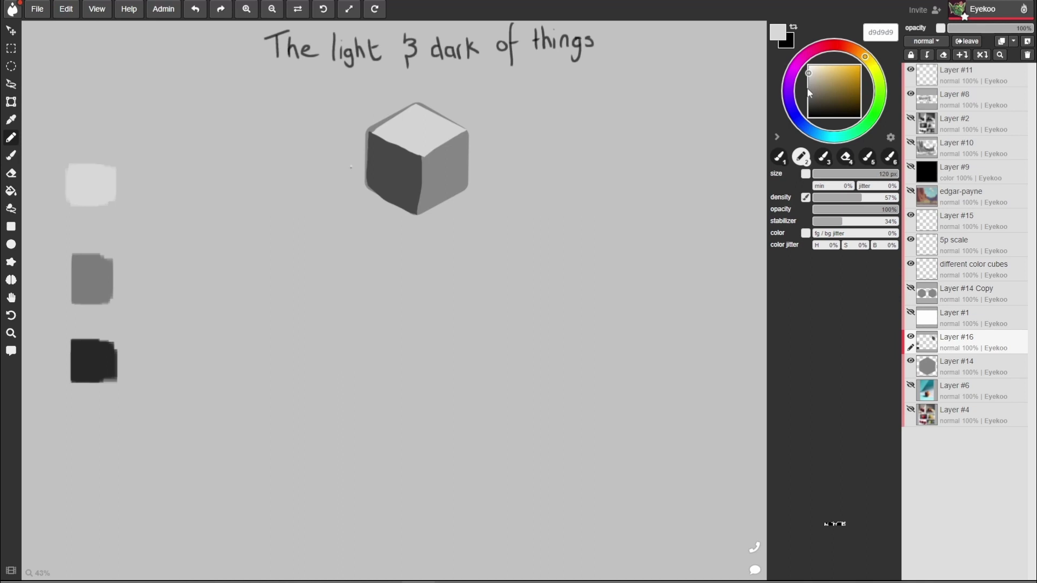
# Paint a light grey swatch above the middle grey swatch and a dark grey 4b4b4b swatch below it, completing the five-value scale.
pyautogui.press('i')
pyautogui.click(97, 268)
pyautogui.moveTo(75, 219)
pyautogui.mouseDown()
pyautogui.moveTo(70, 238)
pyautogui.moveTo(108, 233)
pyautogui.mouseUp()
pyautogui.press('i')
pyautogui.click(99, 274)
pyautogui.click(809, 101)
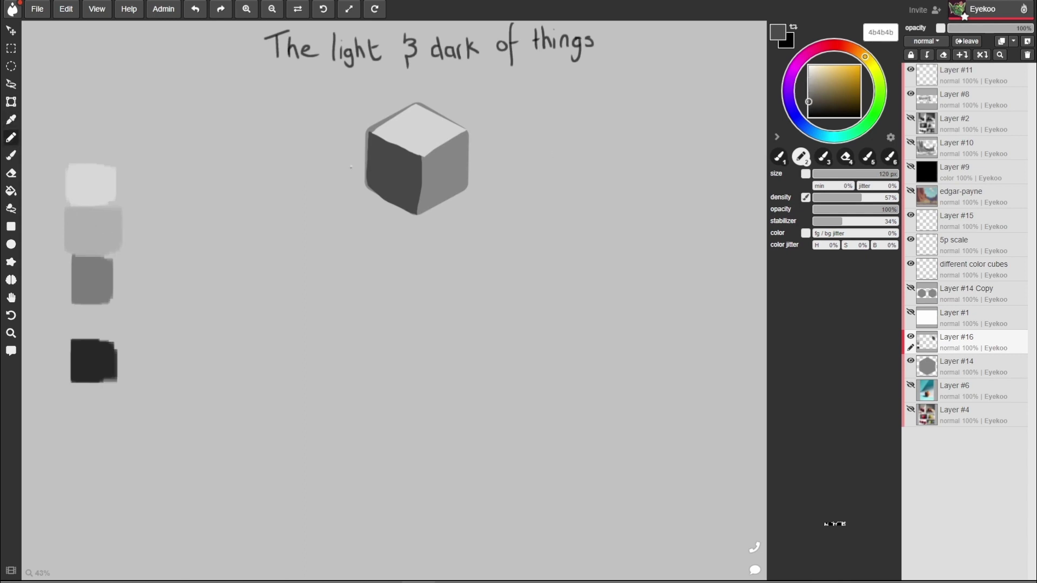
pyautogui.moveTo(77, 317); pyautogui.dragTo(105, 320)
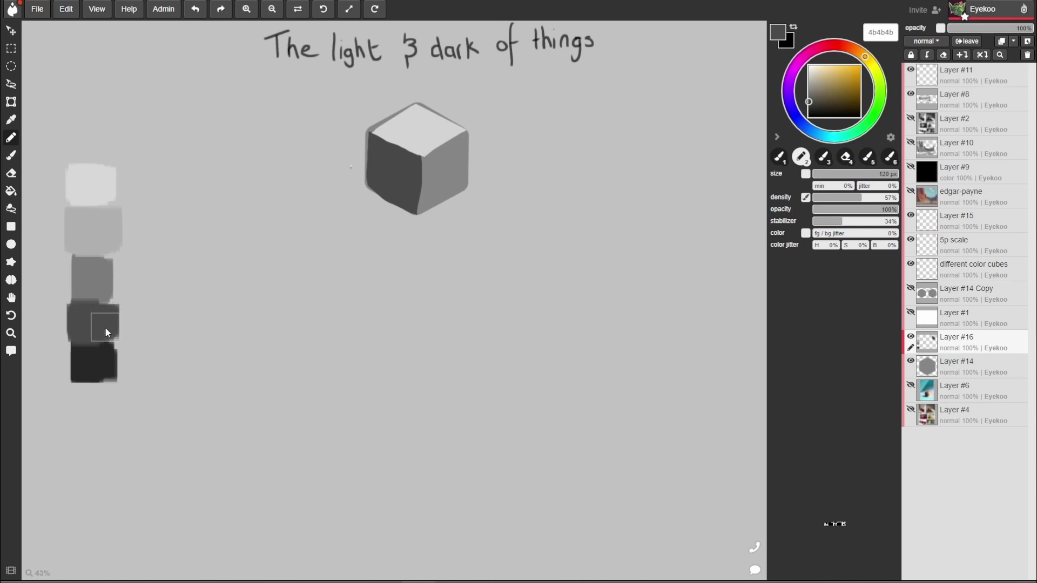
# Show Layer #1 and Layer #14 Copy, and make Layer #14 Copy the active layer for filling.
pyautogui.click(911, 312)
pyautogui.click(910, 288)
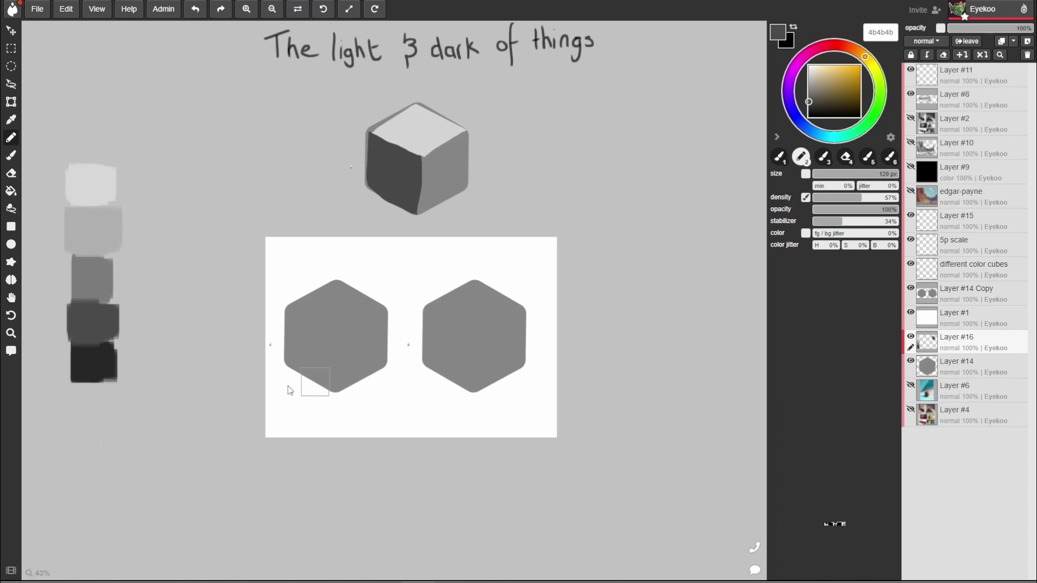
pyautogui.press('g')
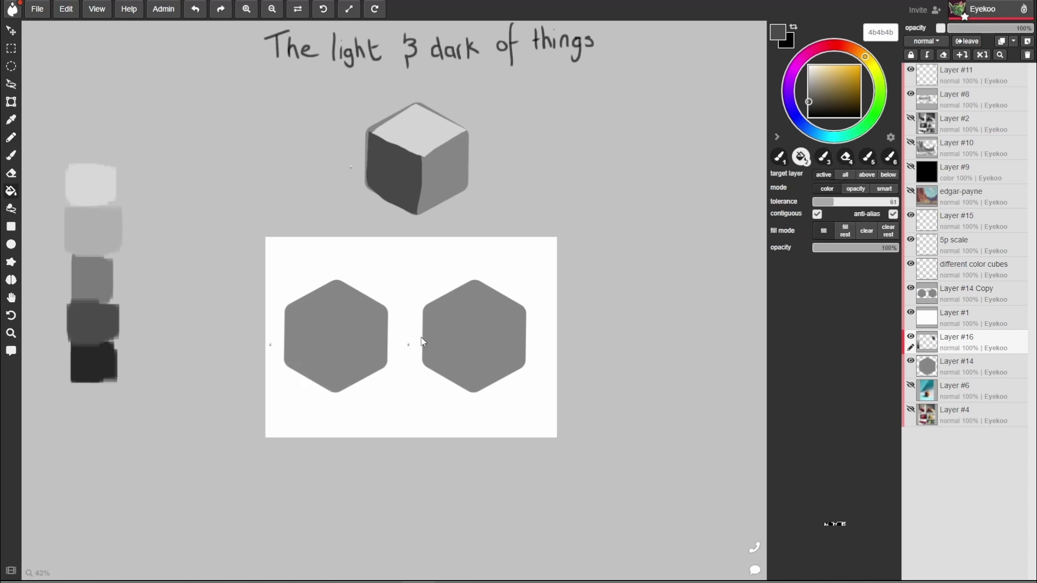
pyautogui.click(1001, 300)
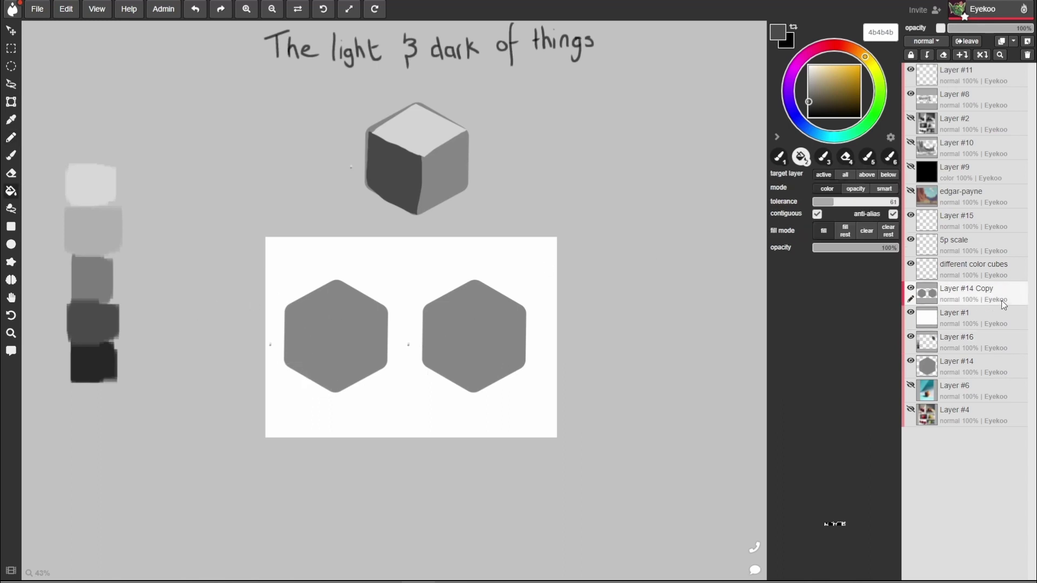
# Fill the left hexagon with light grey b1b1b1 and the right hexagon with dark grey 4c4c4c, sampled from the value scale.
pyautogui.keyDown('alt'); pyautogui.click(102, 238); pyautogui.keyUp('alt')
pyautogui.click(341, 338)
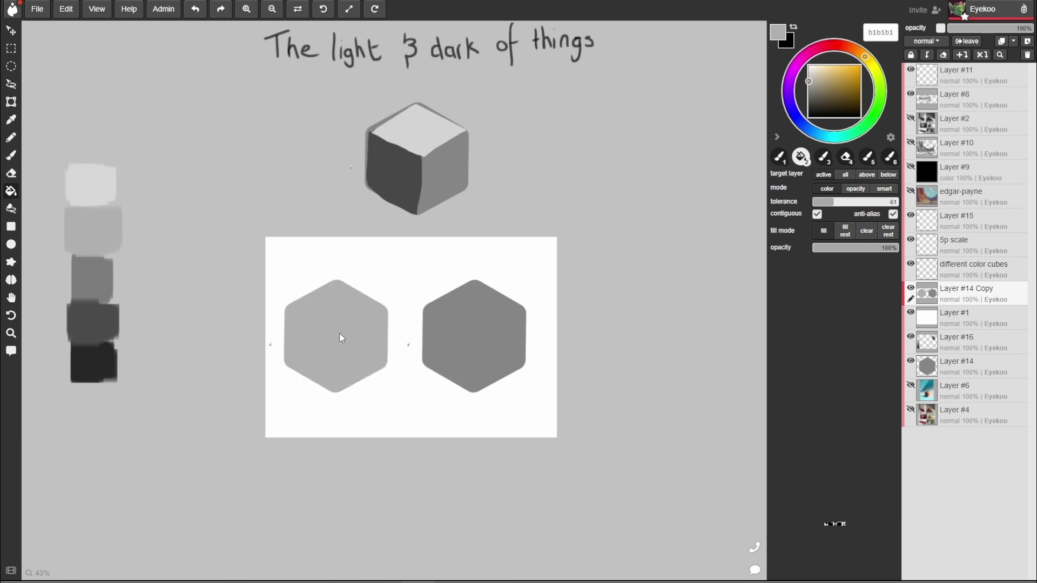
pyautogui.press('alt')
pyautogui.keyDown('alt'); pyautogui.click(103, 314); pyautogui.keyUp('alt')
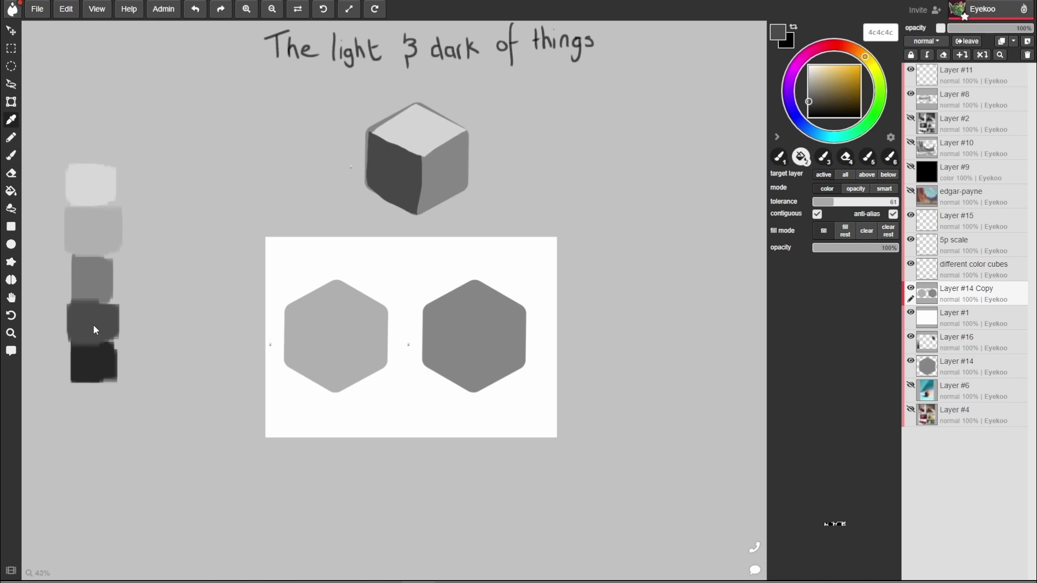
pyautogui.click(480, 338)
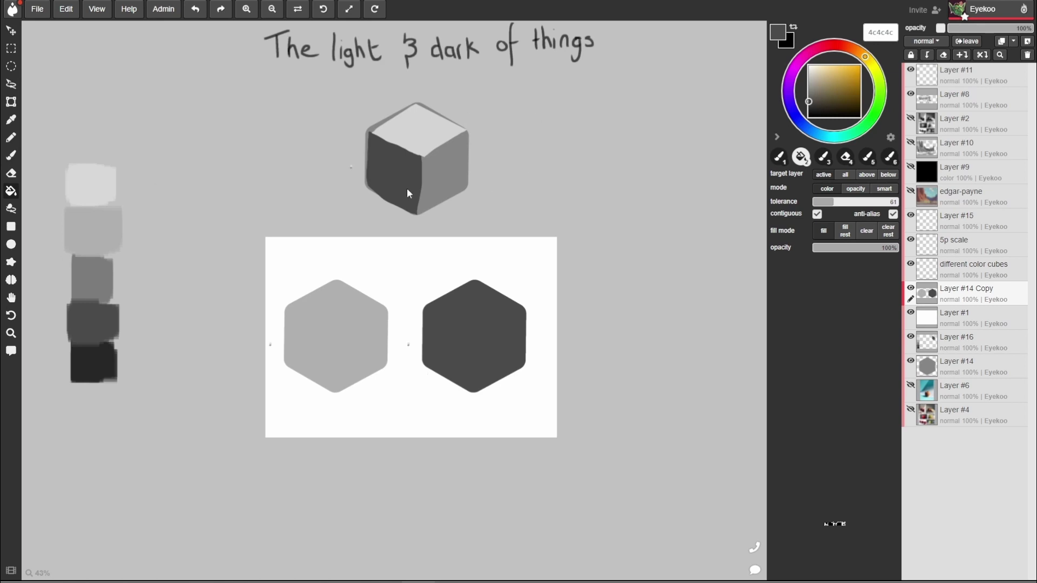
# Lasso-fill the light hexagon's left face with sampled grey 7c7c7c and its top face with d9d9d9 to form a cube.
pyautogui.press('i')
pyautogui.click(101, 268)
pyautogui.press('g')
pyautogui.hotkey('shift', 'g')
pyautogui.moveTo(286, 315)
pyautogui.mouseDown()
pyautogui.moveTo(286, 355)
pyautogui.moveTo(340, 389)
pyautogui.moveTo(288, 316)
pyautogui.moveTo(342, 370)
pyautogui.mouseUp()
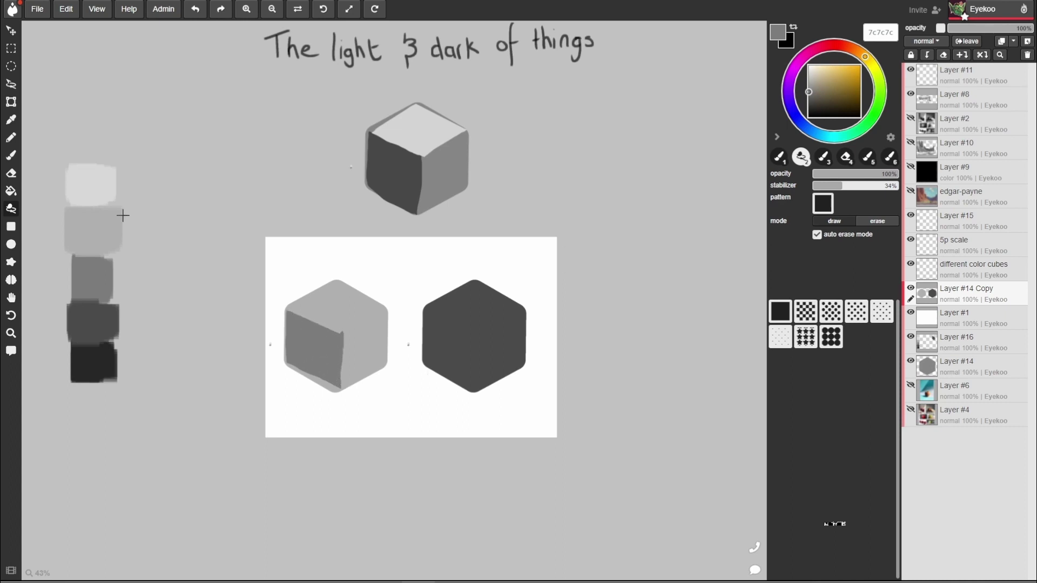
pyautogui.keyDown('alt'); pyautogui.click(97, 178); pyautogui.keyUp('alt')
pyautogui.moveTo(288, 312)
pyautogui.mouseDown()
pyautogui.moveTo(336, 303)
pyautogui.moveTo(343, 333)
pyautogui.moveTo(378, 307)
pyautogui.mouseUp()
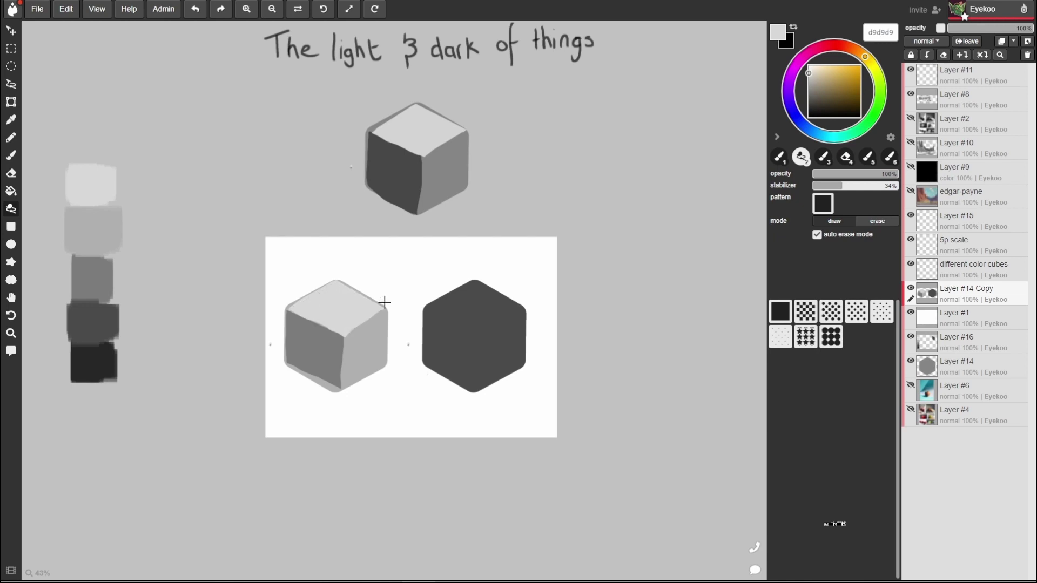
# Lasso-fill the dark hexagon's left face with sampled 272727 and its top face with 7c7c7c to form a cube.
pyautogui.press('alt')
pyautogui.click(102, 353)
pyautogui.moveTo(428, 314)
pyautogui.mouseDown()
pyautogui.moveTo(474, 387)
pyautogui.moveTo(479, 356)
pyautogui.moveTo(432, 315)
pyautogui.mouseUp()
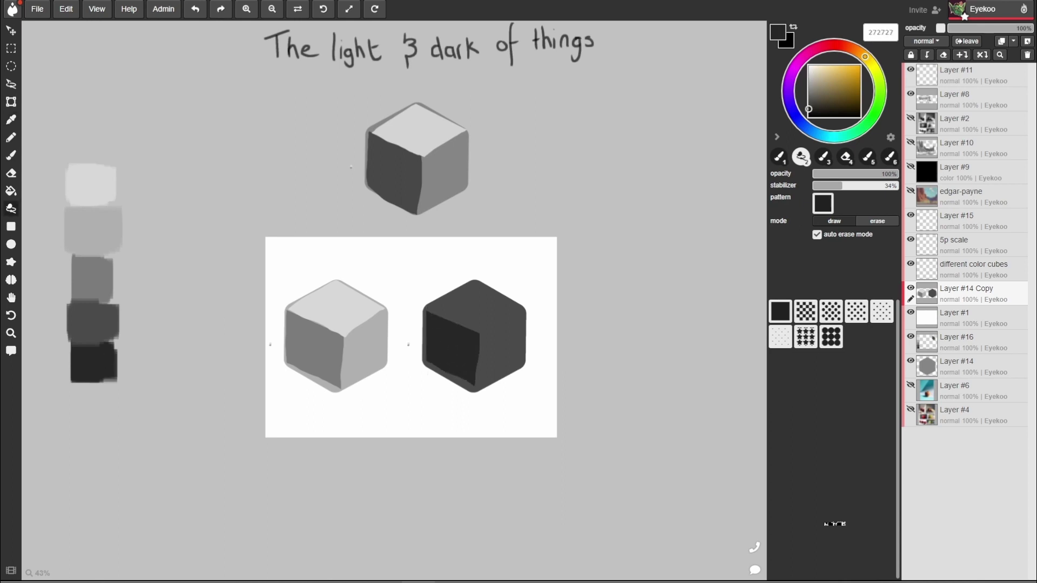
pyautogui.keyDown('alt'); pyautogui.click(96, 271); pyautogui.keyUp('alt')
pyautogui.moveTo(472, 277)
pyautogui.mouseDown()
pyautogui.moveTo(443, 300)
pyautogui.moveTo(478, 334)
pyautogui.moveTo(472, 278)
pyautogui.moveTo(479, 335)
pyautogui.moveTo(527, 306)
pyautogui.mouseUp()
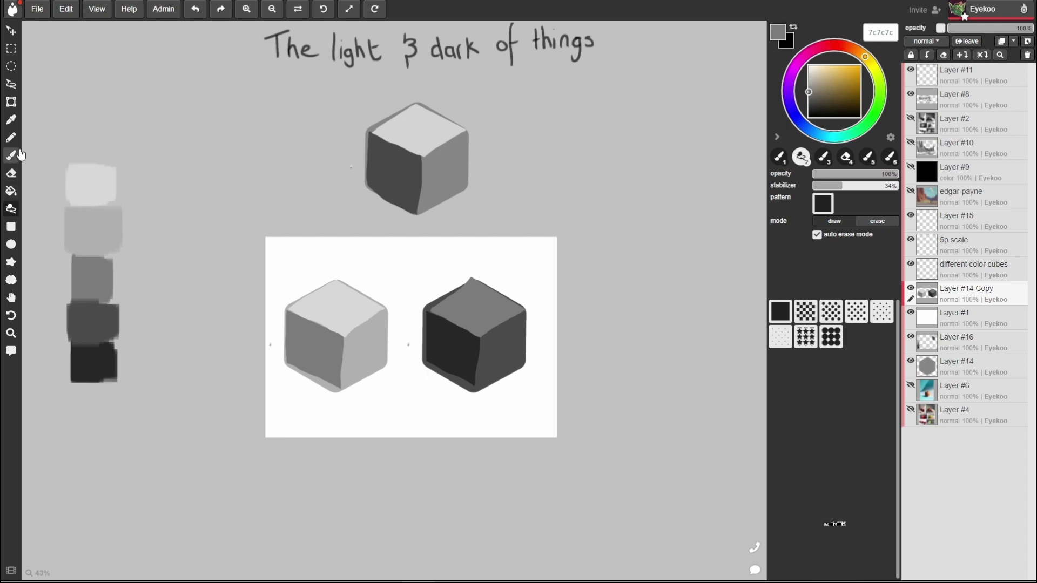
# Brush a short near-black 0b0b0b mark beside the middle grey swatch, and undo the extra stroke on the light cube.
pyautogui.click(11, 155)
pyautogui.click(809, 114)
pyautogui.moveTo(139, 286); pyautogui.dragTo(127, 286)
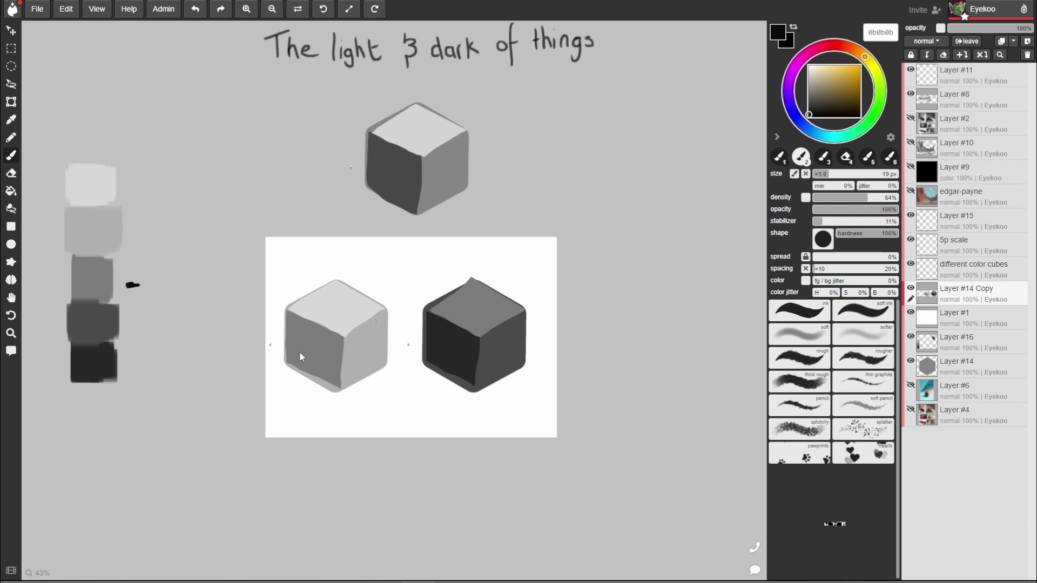
pyautogui.moveTo(314, 348); pyautogui.dragTo(318, 348)
pyautogui.hotkey('ctrl', 'z')
# Draw a filled white ffffff upright rectangle beside the panel with the two cubes.
pyautogui.click(15, 225)
pyautogui.click(809, 66)
pyautogui.moveTo(585, 237); pyautogui.dragTo(719, 429)
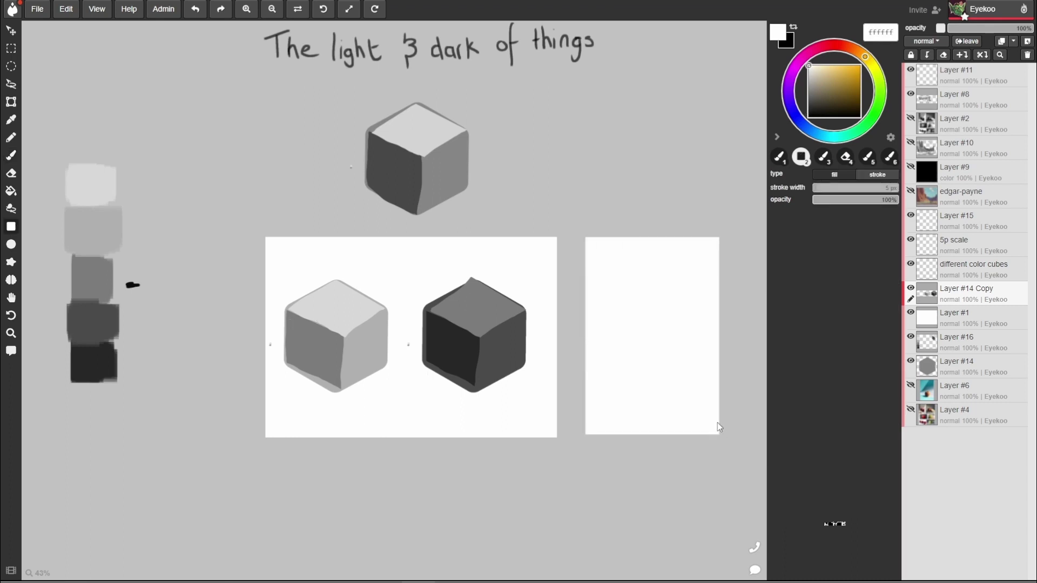
# Draw a light grey b1b1b1 square in the upper half of the white rectangle and a sampled dark grey square in the lower half.
pyautogui.keyDown('alt'); pyautogui.click(105, 225); pyautogui.keyUp('alt')
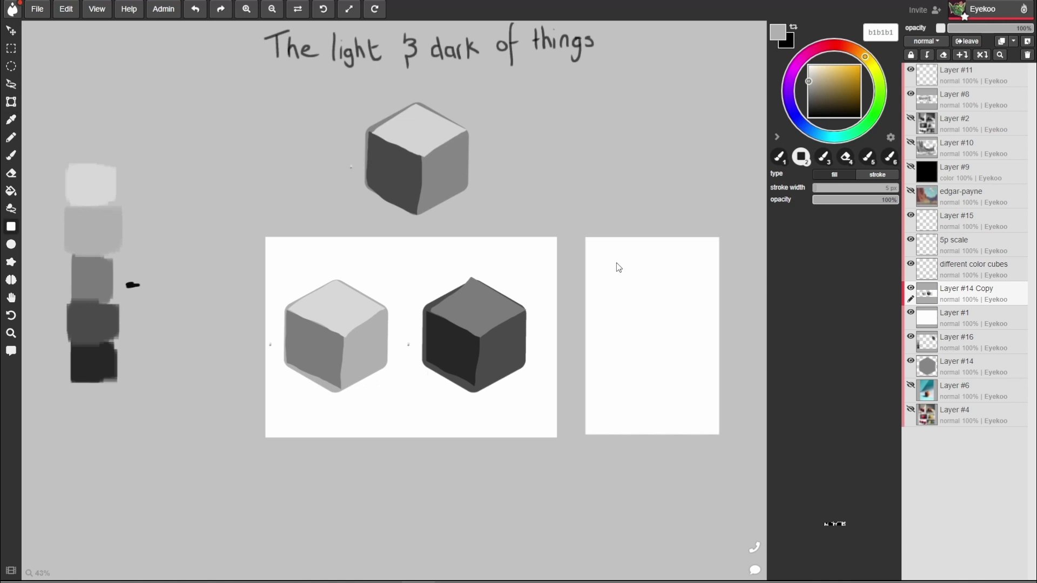
pyautogui.moveTo(616, 253); pyautogui.dragTo(695, 334)
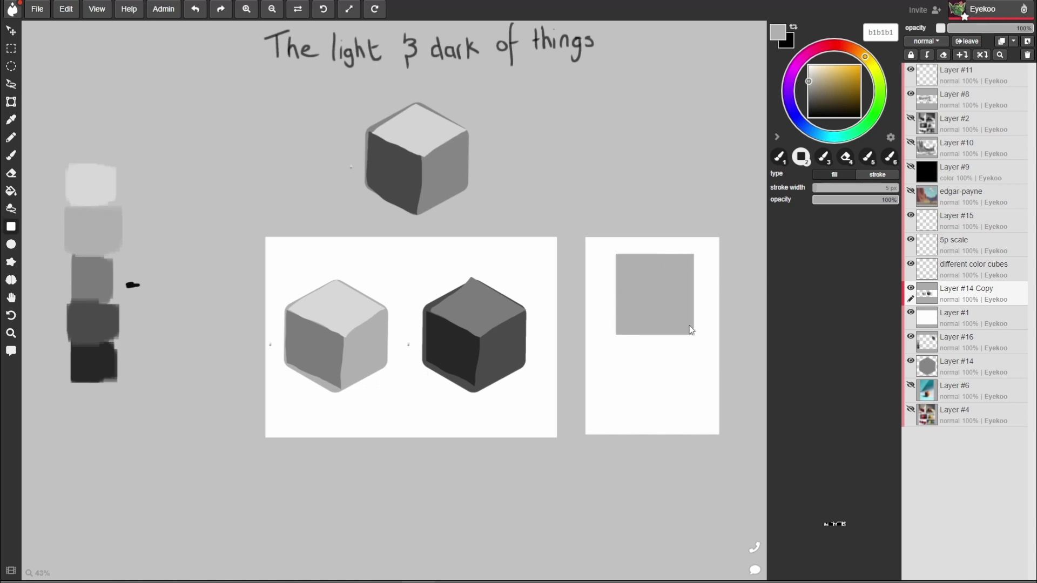
pyautogui.keyDown('alt'); pyautogui.click(94, 323); pyautogui.keyUp('alt')
pyautogui.moveTo(618, 350)
pyautogui.mouseDown()
pyautogui.moveTo(628, 376)
pyautogui.moveTo(696, 423)
pyautogui.mouseUp()
# Draw a small middle grey 7c7c7c square in the centre of both the light and the dark square.
pyautogui.keyDown('alt'); pyautogui.click(101, 265); pyautogui.keyUp('alt')
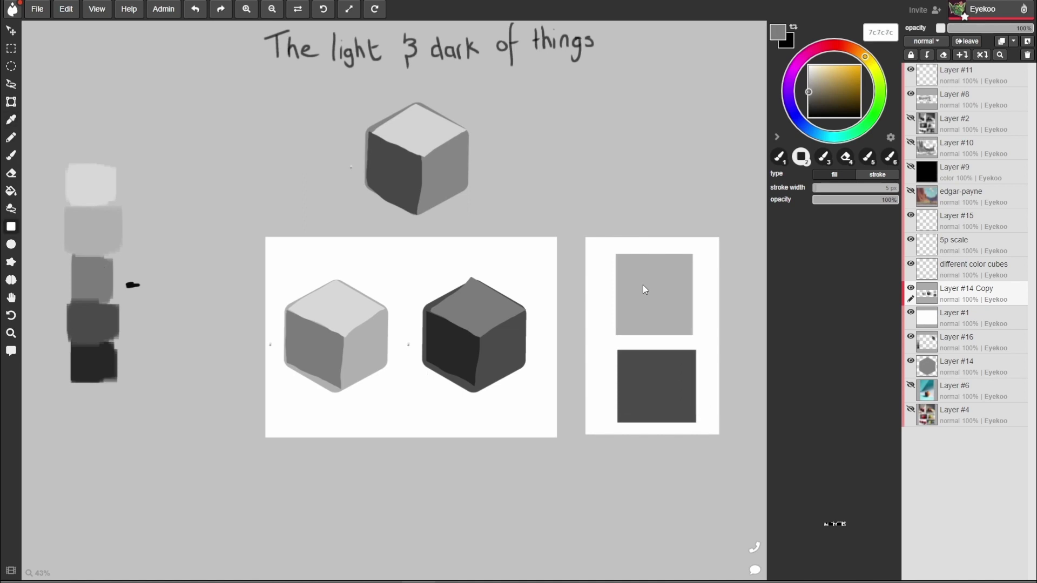
pyautogui.moveTo(641, 284); pyautogui.dragTo(670, 308)
pyautogui.press('alt')
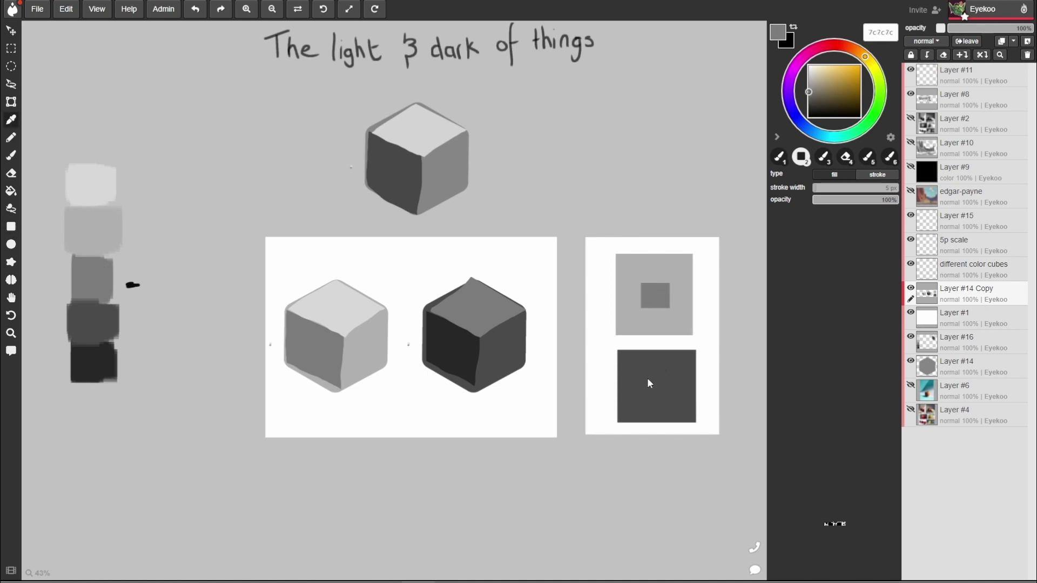
pyautogui.moveTo(646, 375); pyautogui.dragTo(675, 401)
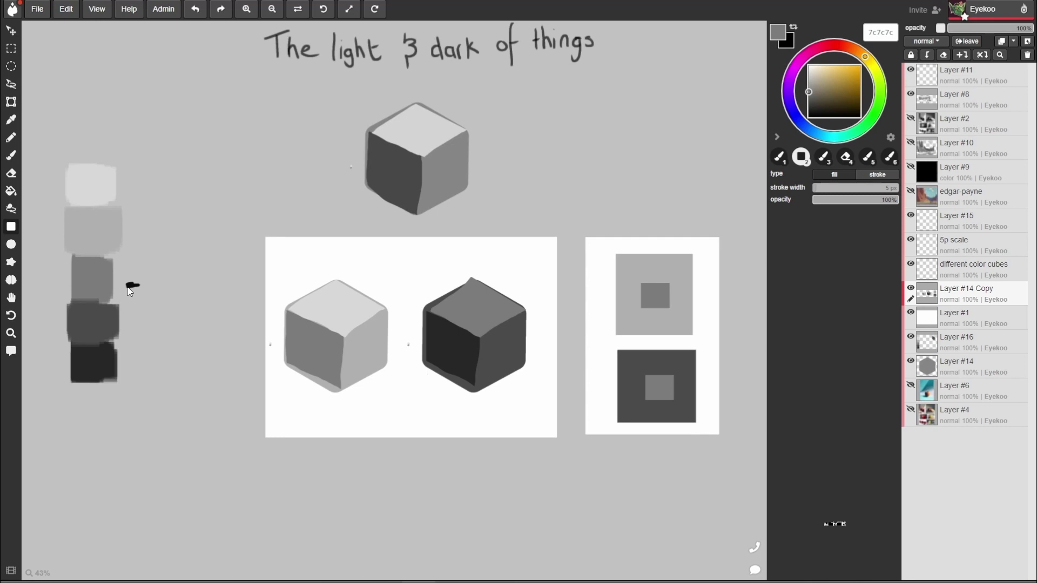
# Hide Layer #14 Copy, Layer #1, Layer #16 and Layer #14, leaving only the title on the canvas.
pyautogui.click(911, 289)
pyautogui.click(911, 315)
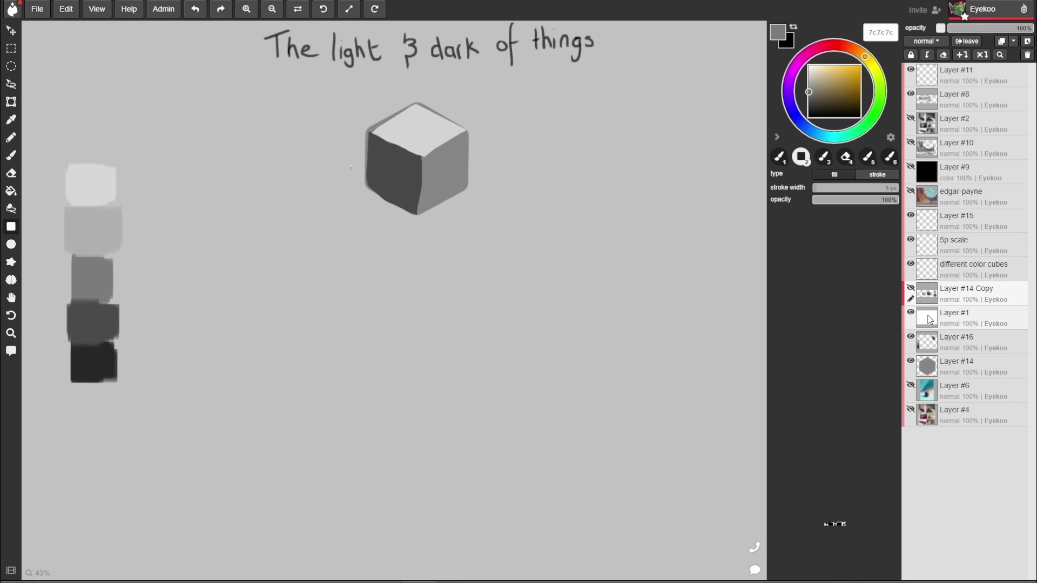
pyautogui.click(911, 338)
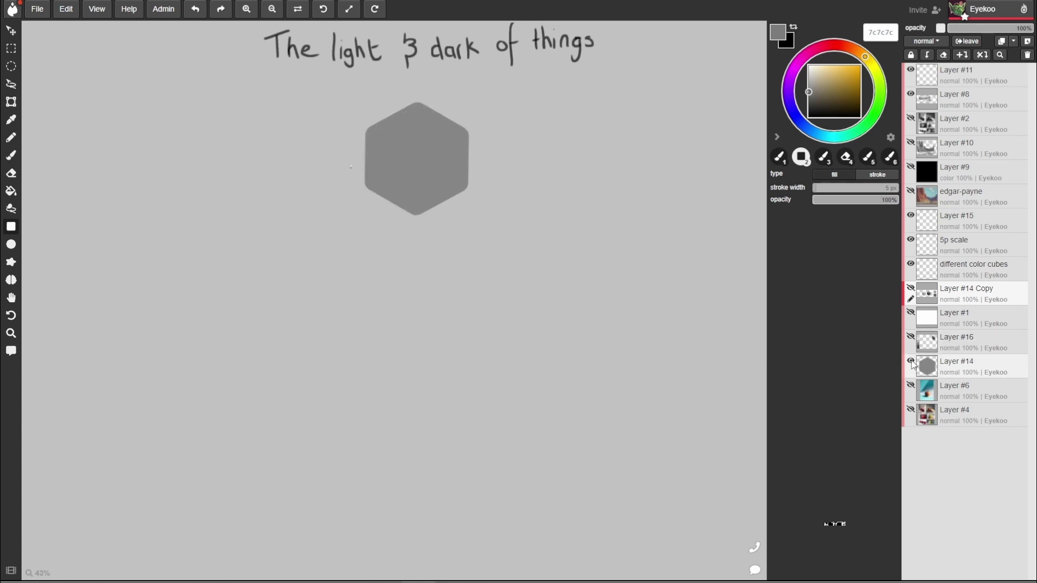
pyautogui.click(911, 362)
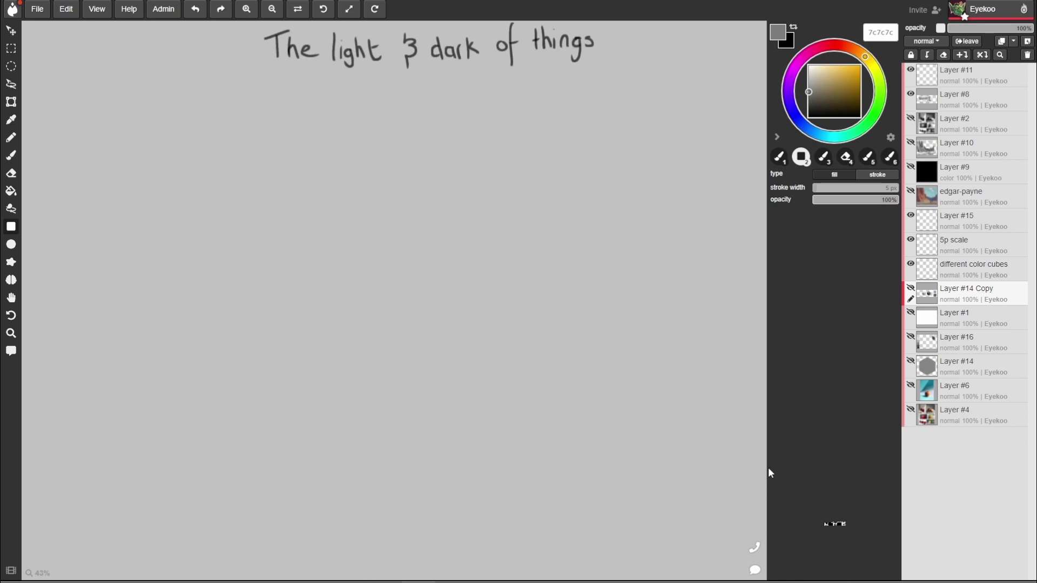
# Show the apple photo on Layer #6 and the value swatches on Layer #16, and make Layer #6 active.
pyautogui.click(10, 155)
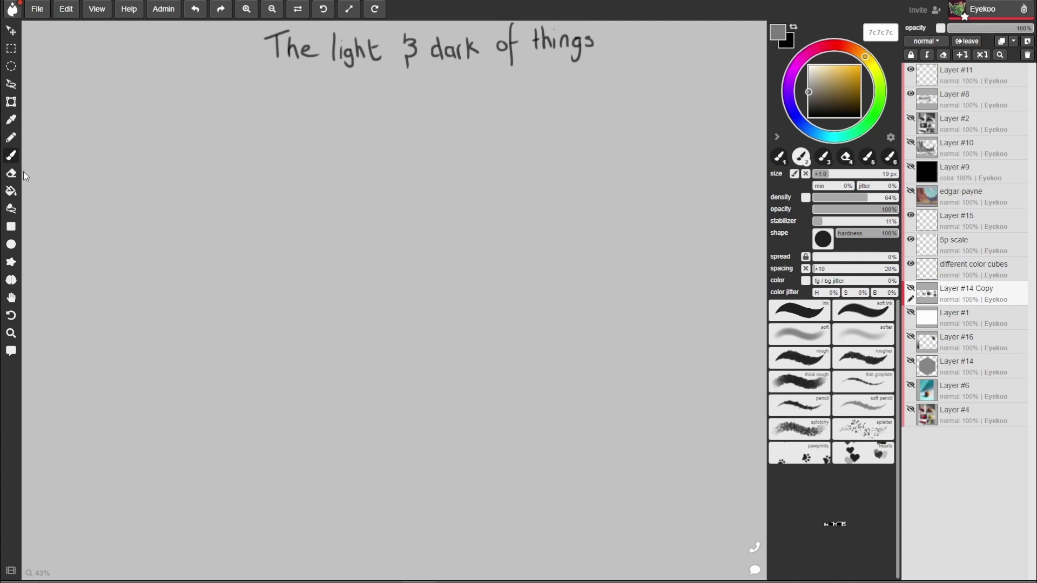
pyautogui.click(1007, 218)
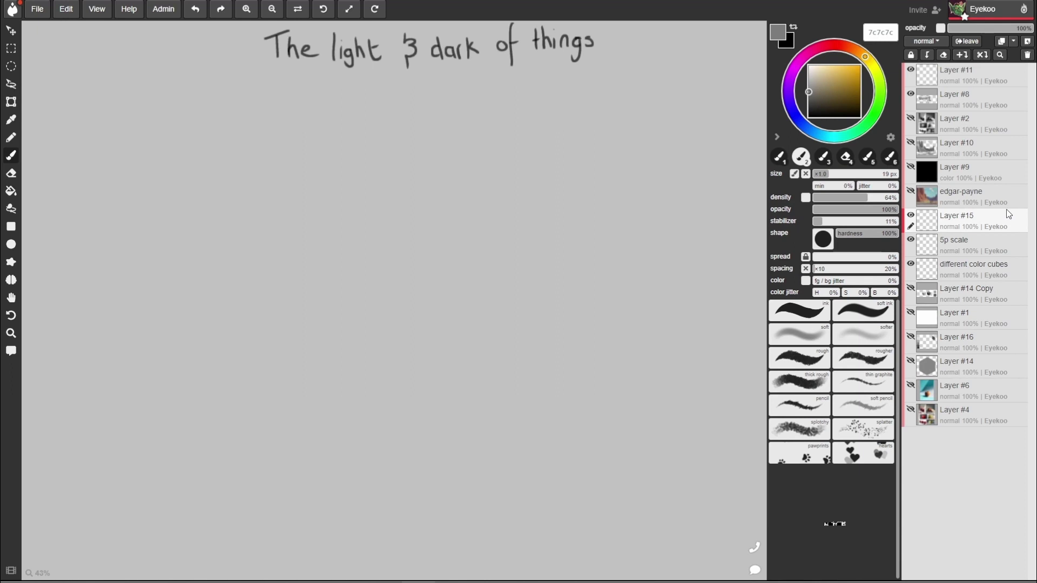
pyautogui.click(911, 385)
pyautogui.click(956, 389)
pyautogui.press('v')
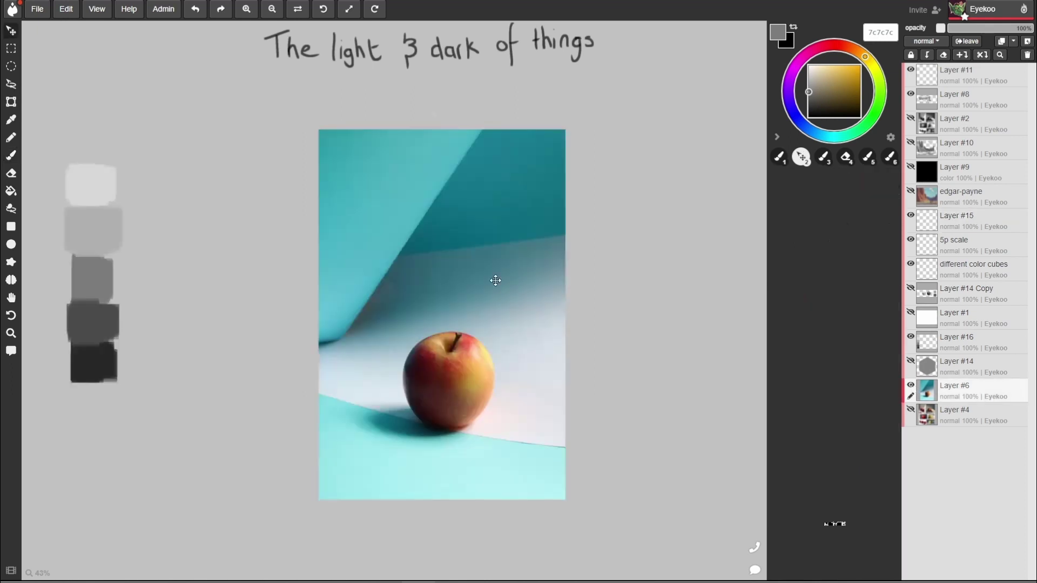
# Add a layer above the apple photo, fill it with black 000000 and set its blend mode to color.
pyautogui.click(11, 155)
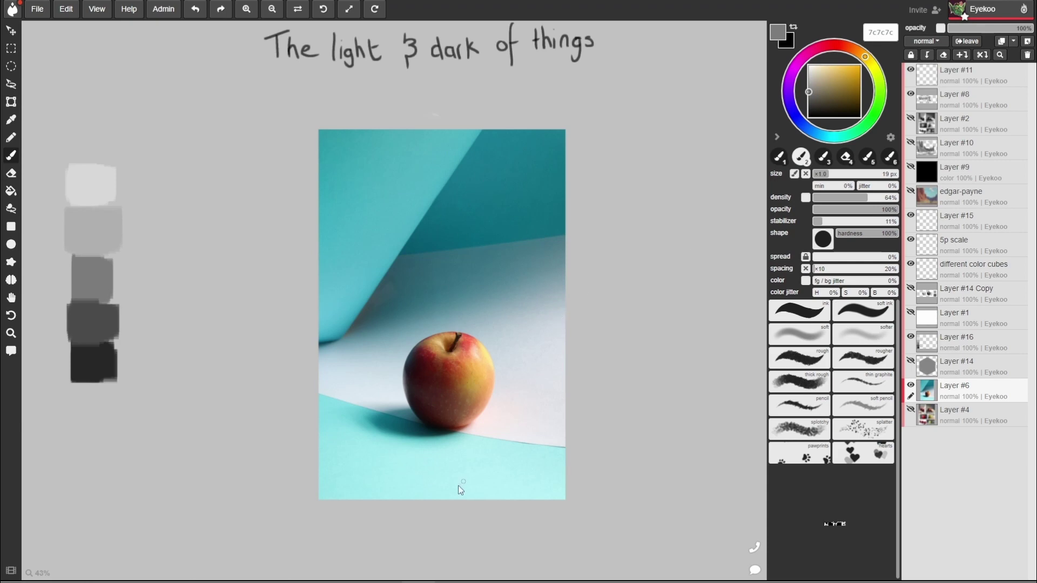
pyautogui.click(1023, 44)
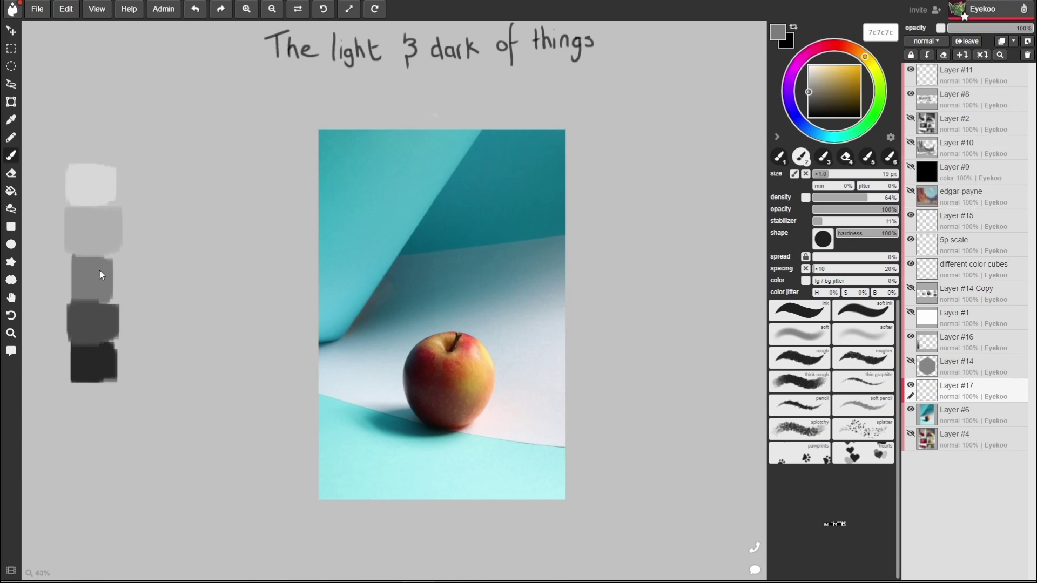
pyautogui.press('g')
pyautogui.click(646, 423)
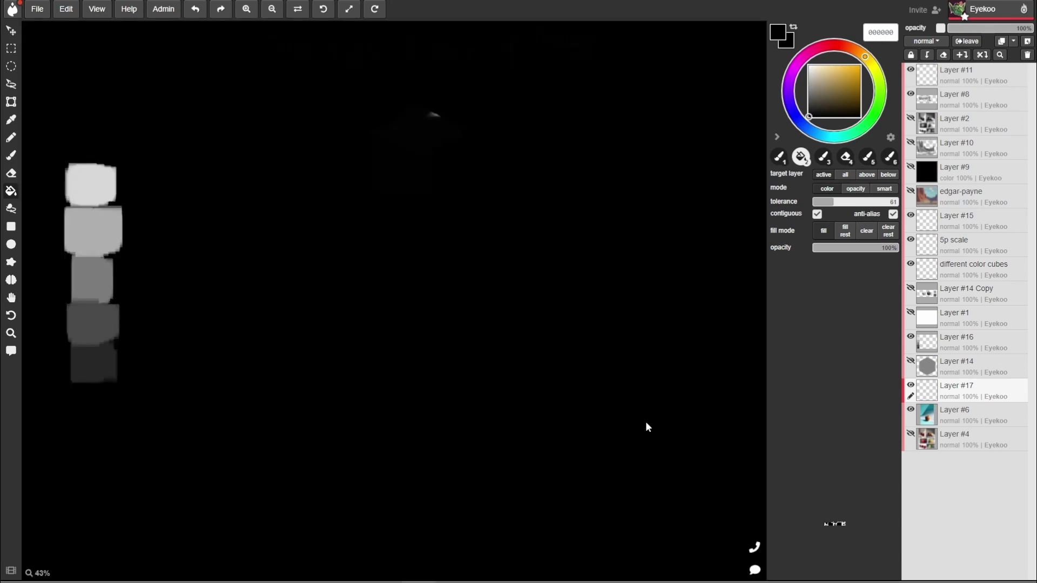
pyautogui.click(926, 41)
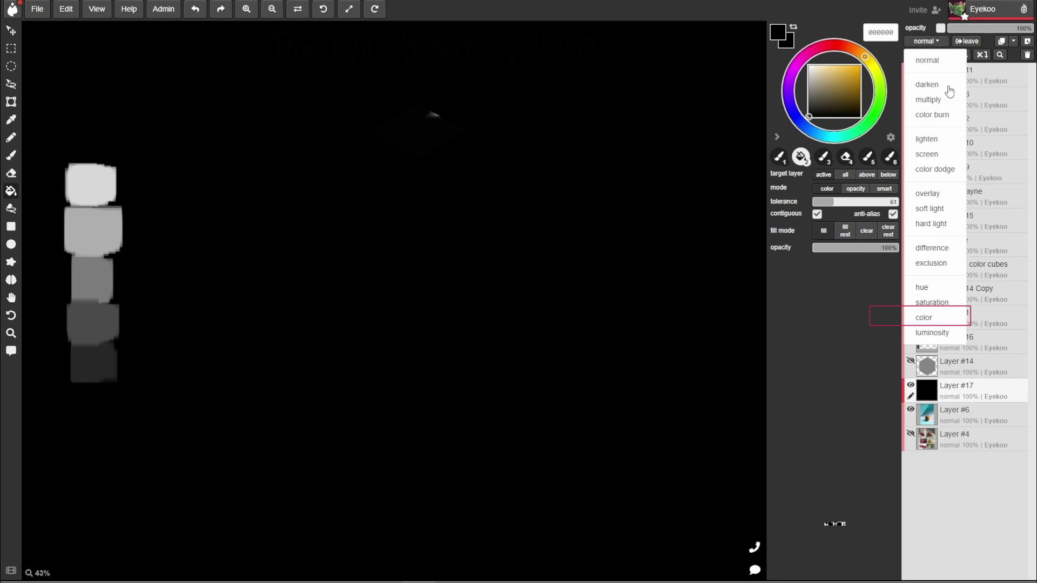
pyautogui.click(922, 322)
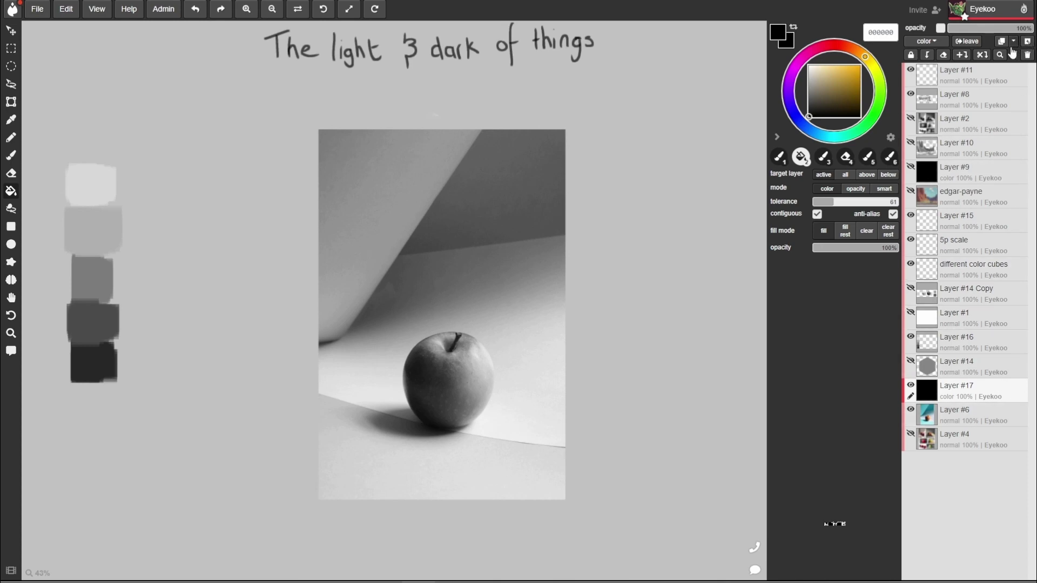
# Move the apple photo on Layer #6 leftward until it sits close to the value swatches.
pyautogui.click(979, 414)
pyautogui.click(11, 31)
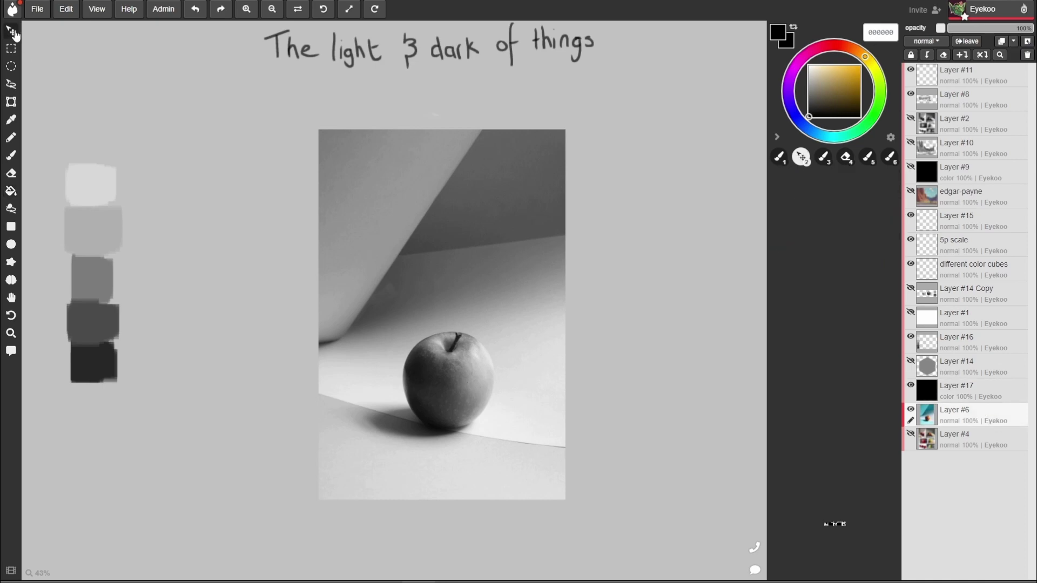
pyautogui.moveTo(432, 324); pyautogui.dragTo(417, 326)
pyautogui.moveTo(489, 324); pyautogui.dragTo(355, 326)
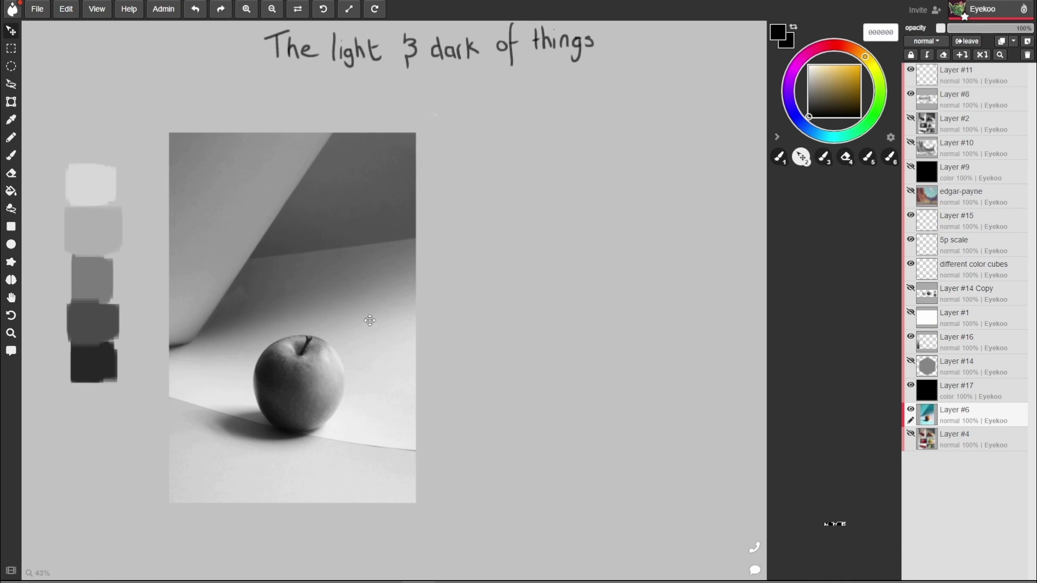
# Add a layer above Layer #17 and set up an 11 px Pencil in red d93d3c.
pyautogui.click(1027, 43)
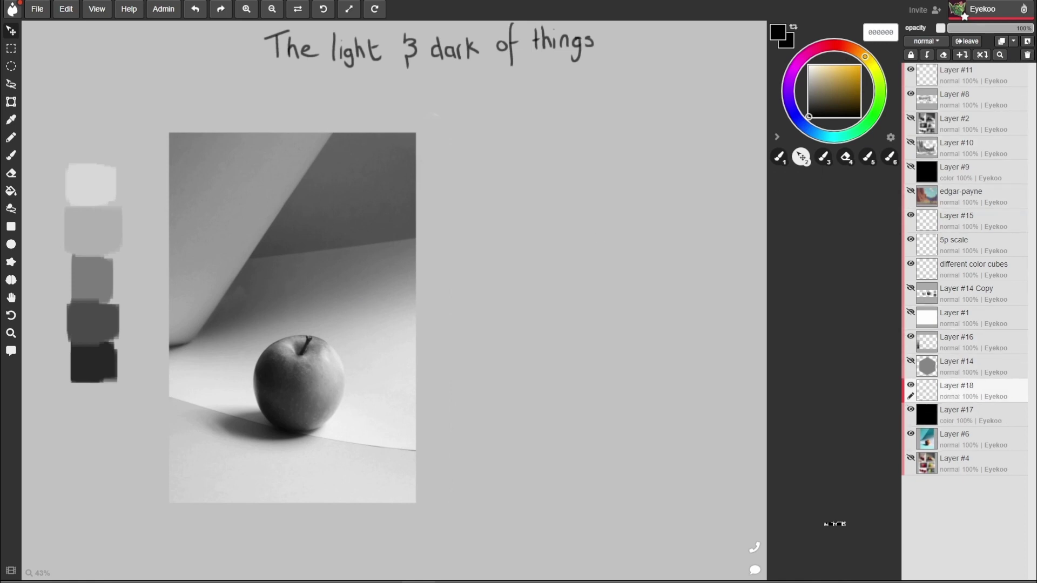
pyautogui.click(835, 45)
pyautogui.moveTo(844, 74); pyautogui.dragTo(846, 73)
pyautogui.click(18, 158)
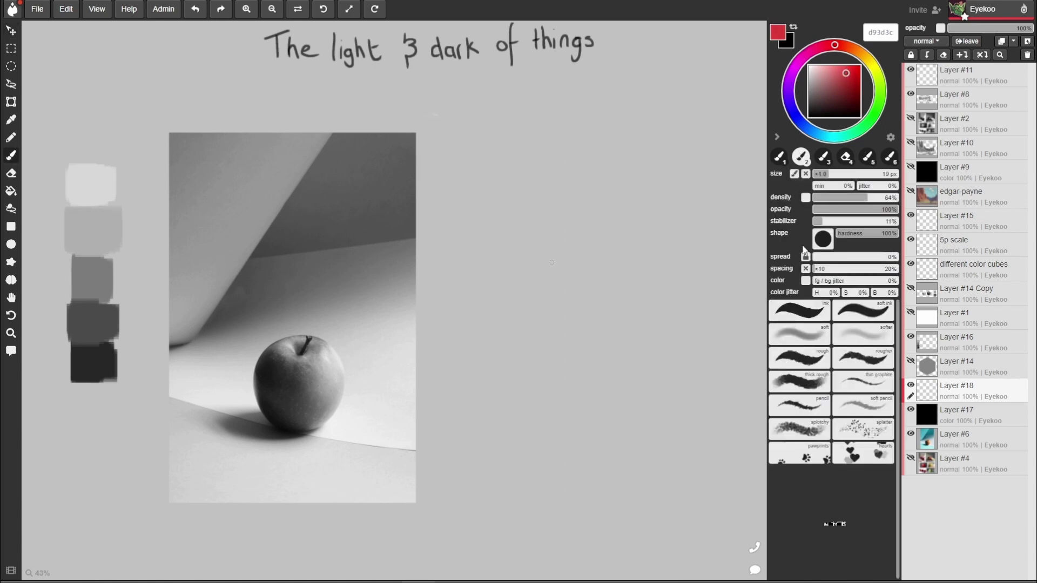
pyautogui.click(11, 137)
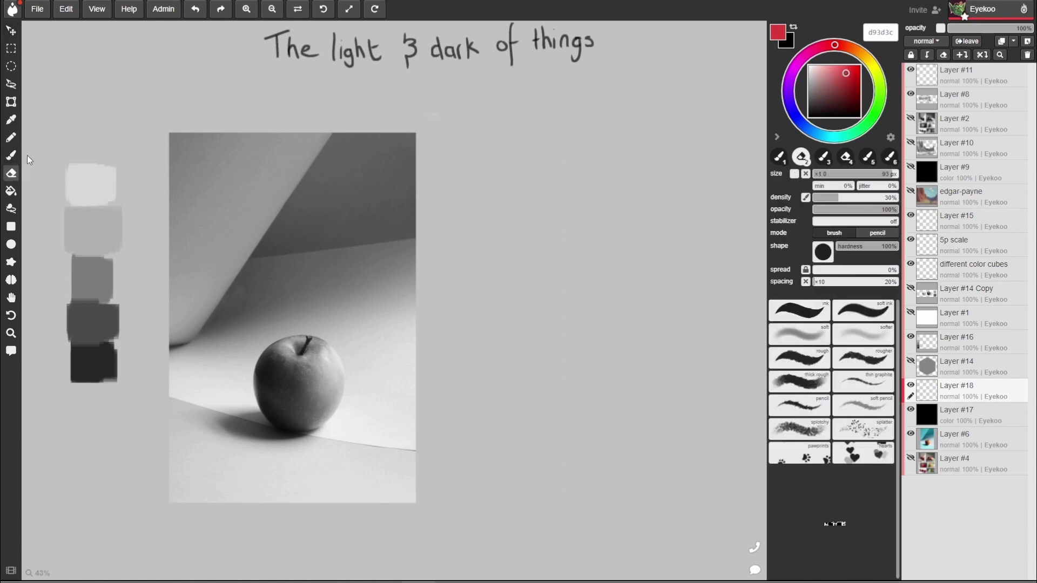
pyautogui.moveTo(838, 174); pyautogui.dragTo(818, 174)
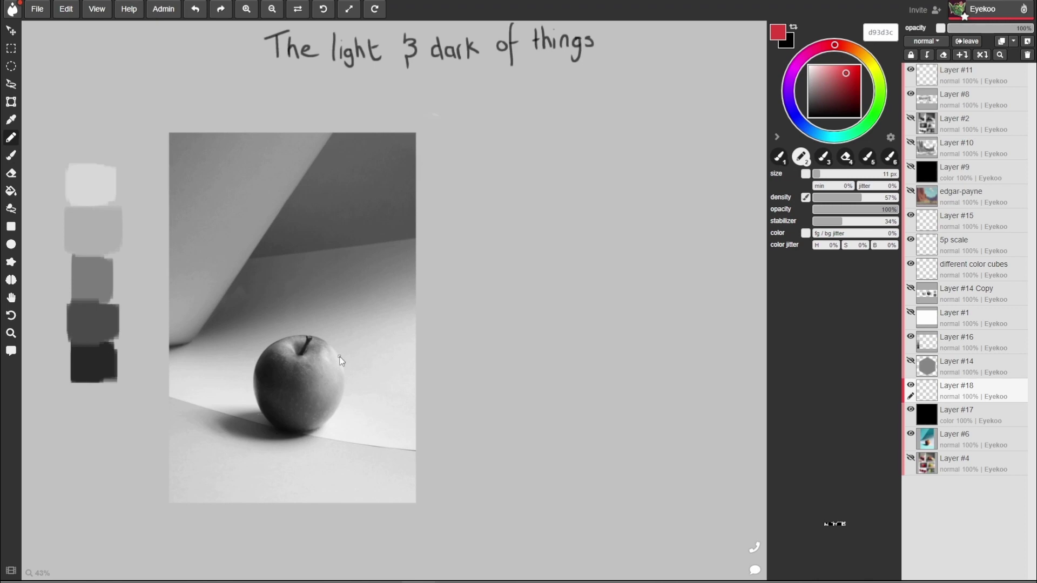
# Sample the darkest swatch and handwrite "1 shadow" and "1 mid" below the value swatches.
pyautogui.keyDown('alt'); pyautogui.click(94, 363); pyautogui.keyUp('alt')
pyautogui.moveTo(47, 422)
pyautogui.mouseDown()
pyautogui.moveTo(46, 435)
pyautogui.moveTo(60, 435)
pyautogui.mouseUp()
pyautogui.moveTo(74, 414); pyautogui.dragTo(81, 438)
pyautogui.moveTo(90, 431); pyautogui.dragTo(90, 437)
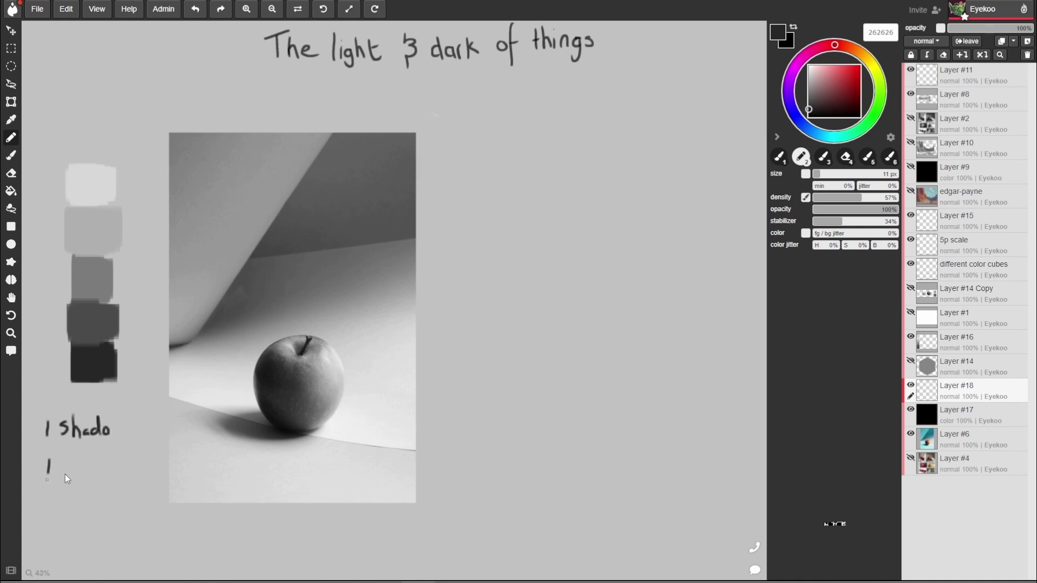
pyautogui.moveTo(64, 474)
pyautogui.mouseDown()
pyautogui.moveTo(95, 466)
pyautogui.moveTo(86, 490)
pyautogui.moveTo(51, 517)
pyautogui.moveTo(86, 514)
pyautogui.mouseUp()
pyautogui.click(82, 458)
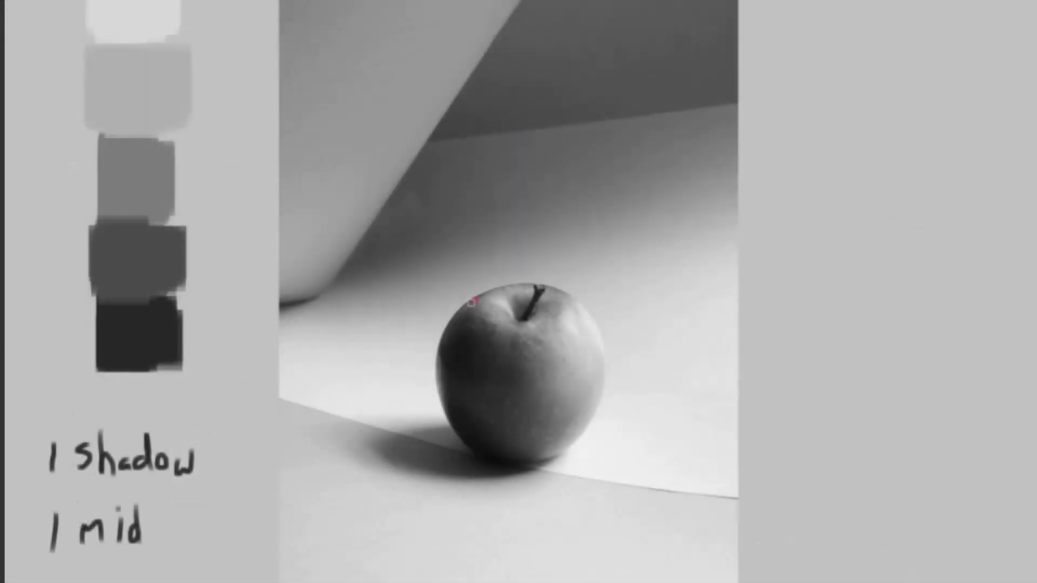
# Outline in red the apple's shadow side with its cast shadow, the stem hollow and the highlight.
pyautogui.moveTo(471, 300)
pyautogui.mouseDown()
pyautogui.moveTo(438, 362)
pyautogui.moveTo(450, 419)
pyautogui.moveTo(383, 446)
pyautogui.moveTo(449, 474)
pyautogui.moveTo(526, 478)
pyautogui.moveTo(574, 427)
pyautogui.moveTo(519, 392)
pyautogui.moveTo(533, 348)
pyautogui.moveTo(488, 323)
pyautogui.moveTo(485, 299)
pyautogui.mouseUp()
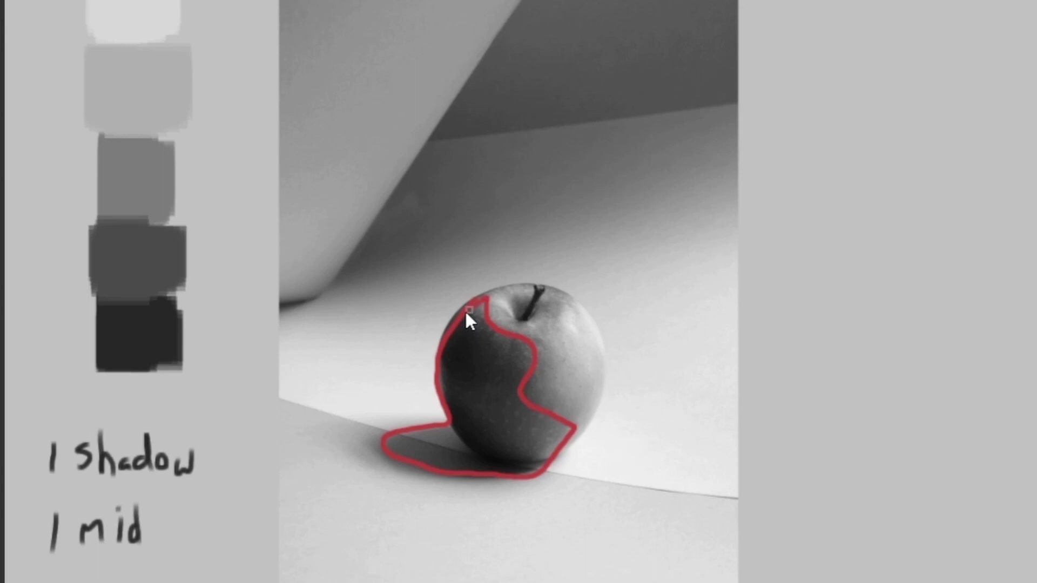
pyautogui.moveTo(516, 294)
pyautogui.mouseDown()
pyautogui.moveTo(543, 297)
pyautogui.moveTo(523, 318)
pyautogui.mouseUp()
pyautogui.moveTo(571, 341)
pyautogui.mouseDown()
pyautogui.moveTo(561, 320)
pyautogui.moveTo(574, 312)
pyautogui.moveTo(593, 346)
pyautogui.moveTo(577, 354)
pyautogui.mouseUp()
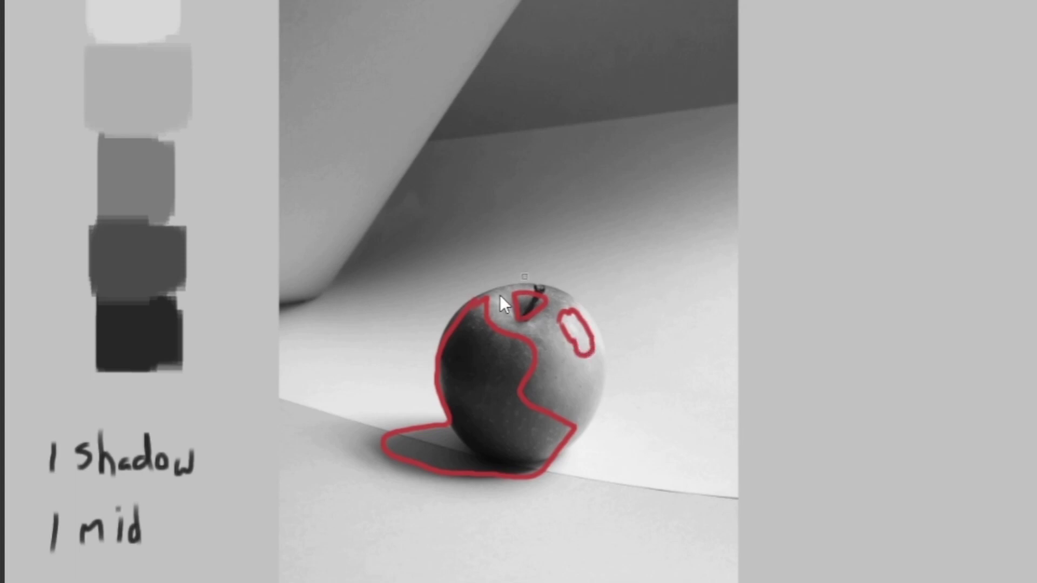
pyautogui.moveTo(488, 298)
pyautogui.mouseDown()
pyautogui.moveTo(543, 288)
pyautogui.moveTo(572, 298)
pyautogui.moveTo(605, 347)
pyautogui.moveTo(605, 397)
pyautogui.moveTo(588, 432)
pyautogui.moveTo(537, 478)
pyautogui.mouseUp()
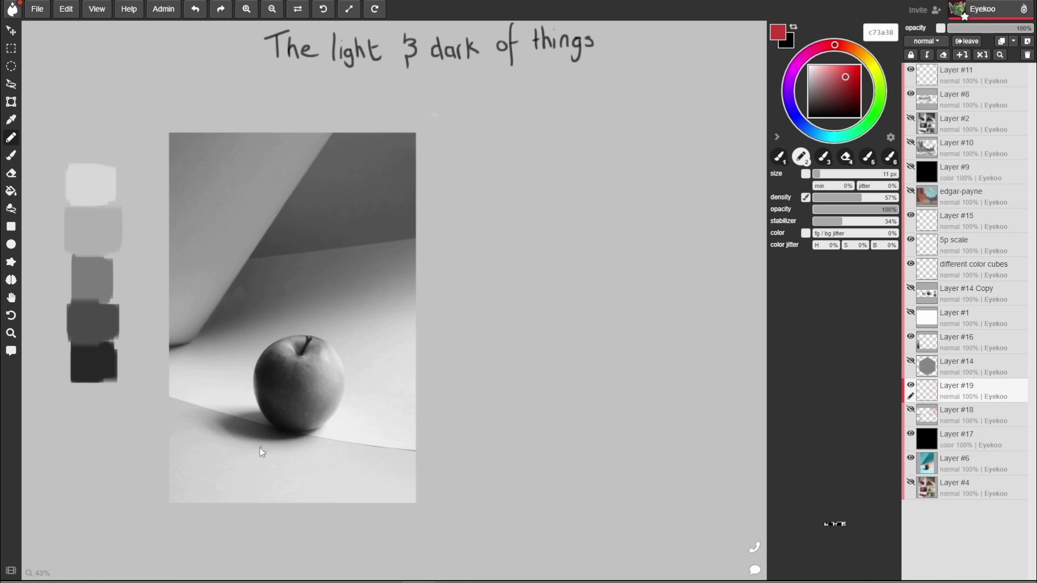
# On Layer #19, outline the cast shadow, the apple's silhouette and the stem hollow with angular red c73a38 lines.
pyautogui.moveTo(210, 437); pyautogui.dragTo(319, 441)
pyautogui.moveTo(257, 411); pyautogui.dragTo(200, 422)
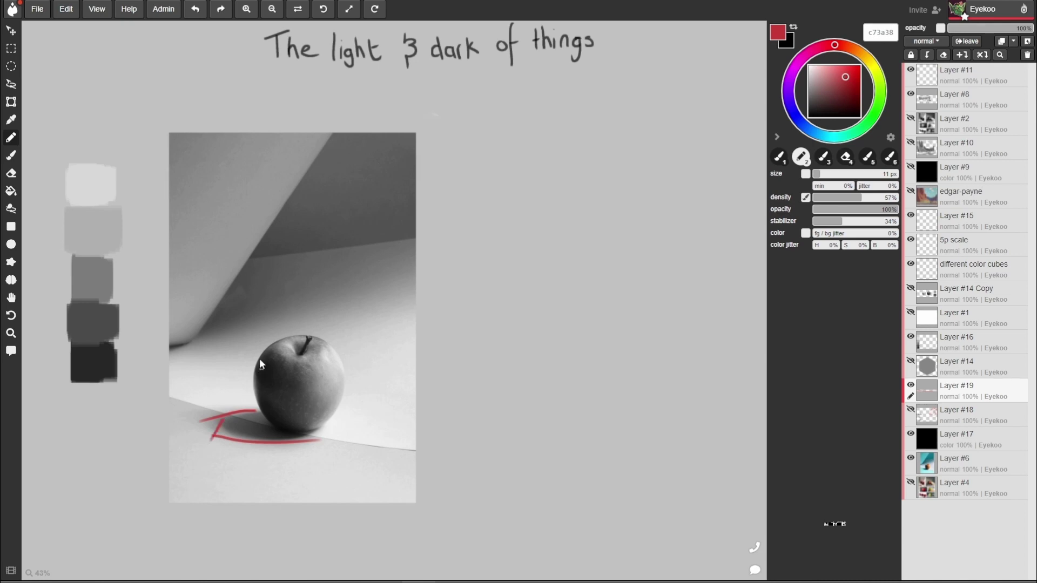
pyautogui.moveTo(270, 342)
pyautogui.mouseDown()
pyautogui.moveTo(258, 411)
pyautogui.moveTo(287, 444)
pyautogui.moveTo(271, 459)
pyautogui.moveTo(273, 436)
pyautogui.moveTo(324, 432)
pyautogui.moveTo(328, 419)
pyautogui.moveTo(310, 442)
pyautogui.moveTo(347, 389)
pyautogui.mouseUp()
pyautogui.moveTo(336, 351); pyautogui.dragTo(345, 391)
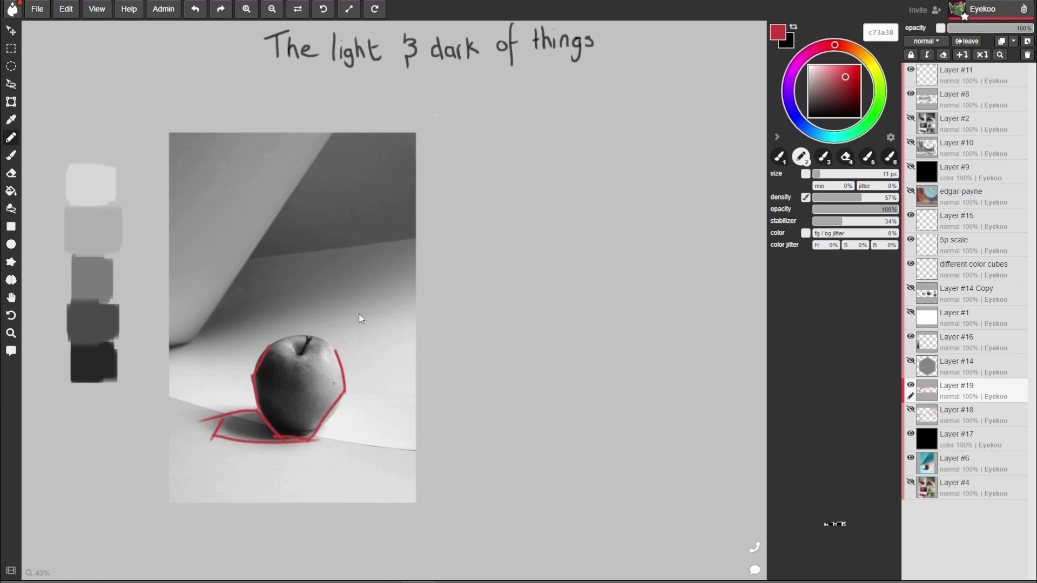
pyautogui.moveTo(288, 340)
pyautogui.mouseDown()
pyautogui.moveTo(327, 342)
pyautogui.moveTo(337, 356)
pyautogui.moveTo(316, 343)
pyautogui.mouseUp()
pyautogui.click(330, 347)
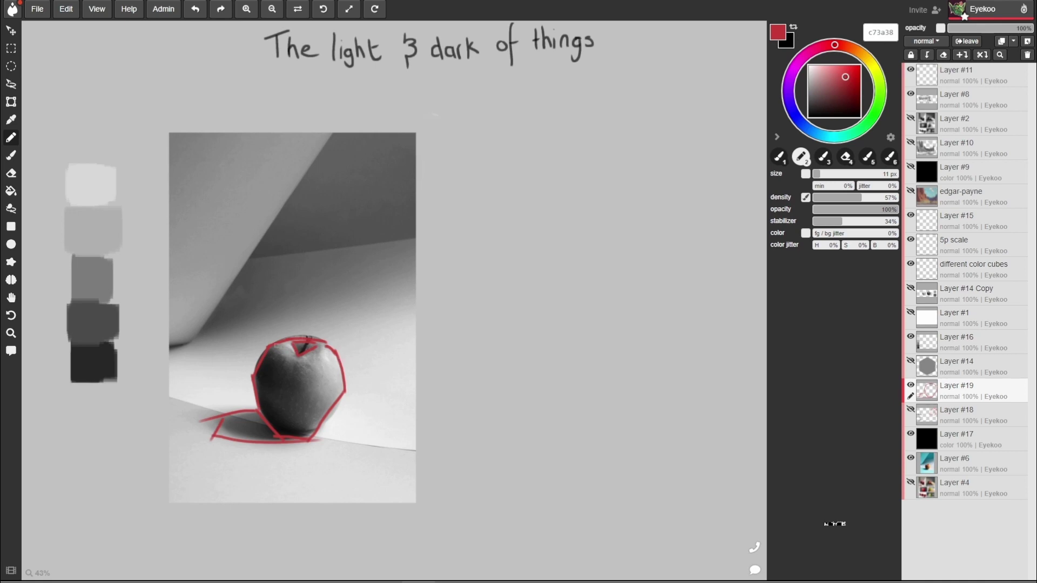
# Draw the shadow edge and highlight inside the apple outline, and bracket the middle swatches of the value scale in red.
pyautogui.moveTo(309, 365)
pyautogui.mouseDown()
pyautogui.moveTo(306, 393)
pyautogui.moveTo(327, 405)
pyautogui.moveTo(318, 418)
pyautogui.mouseUp()
pyautogui.moveTo(328, 358)
pyautogui.mouseDown()
pyautogui.moveTo(322, 368)
pyautogui.moveTo(337, 356)
pyautogui.moveTo(331, 375)
pyautogui.mouseUp()
pyautogui.moveTo(52, 233); pyautogui.dragTo(47, 326)
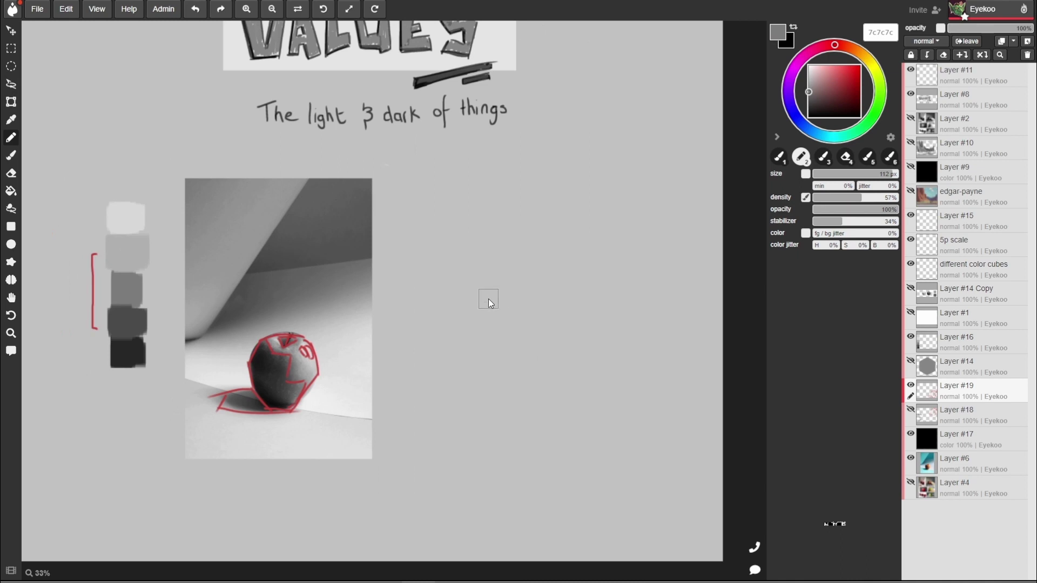
# Block in an enlarged apple and cast shadow beside the photo in mid grey 7c7c7c at 112 px, and trim its edge with the background grey.
pyautogui.moveTo(488, 300)
pyautogui.mouseDown()
pyautogui.moveTo(477, 362)
pyautogui.moveTo(509, 419)
pyautogui.moveTo(552, 426)
pyautogui.moveTo(578, 391)
pyautogui.moveTo(598, 345)
pyautogui.moveTo(579, 298)
pyautogui.moveTo(503, 288)
pyautogui.moveTo(491, 299)
pyautogui.moveTo(521, 286)
pyautogui.moveTo(511, 327)
pyautogui.moveTo(570, 296)
pyautogui.moveTo(568, 354)
pyautogui.moveTo(539, 425)
pyautogui.moveTo(555, 432)
pyautogui.moveTo(502, 439)
pyautogui.moveTo(420, 427)
pyautogui.moveTo(427, 409)
pyautogui.moveTo(500, 403)
pyautogui.moveTo(438, 426)
pyautogui.moveTo(512, 427)
pyautogui.moveTo(582, 395)
pyautogui.moveTo(584, 382)
pyautogui.moveTo(549, 435)
pyautogui.moveTo(591, 415)
pyautogui.moveTo(578, 400)
pyautogui.moveTo(604, 350)
pyautogui.moveTo(573, 438)
pyautogui.mouseUp()
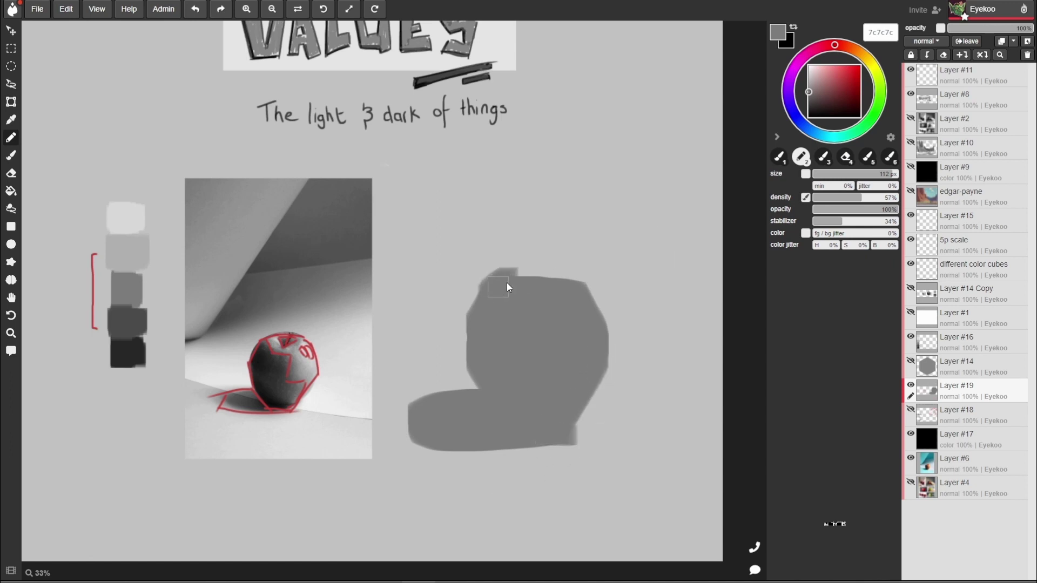
pyautogui.moveTo(549, 288)
pyautogui.mouseDown()
pyautogui.moveTo(618, 327)
pyautogui.moveTo(580, 296)
pyautogui.moveTo(585, 289)
pyautogui.moveTo(611, 345)
pyautogui.mouseUp()
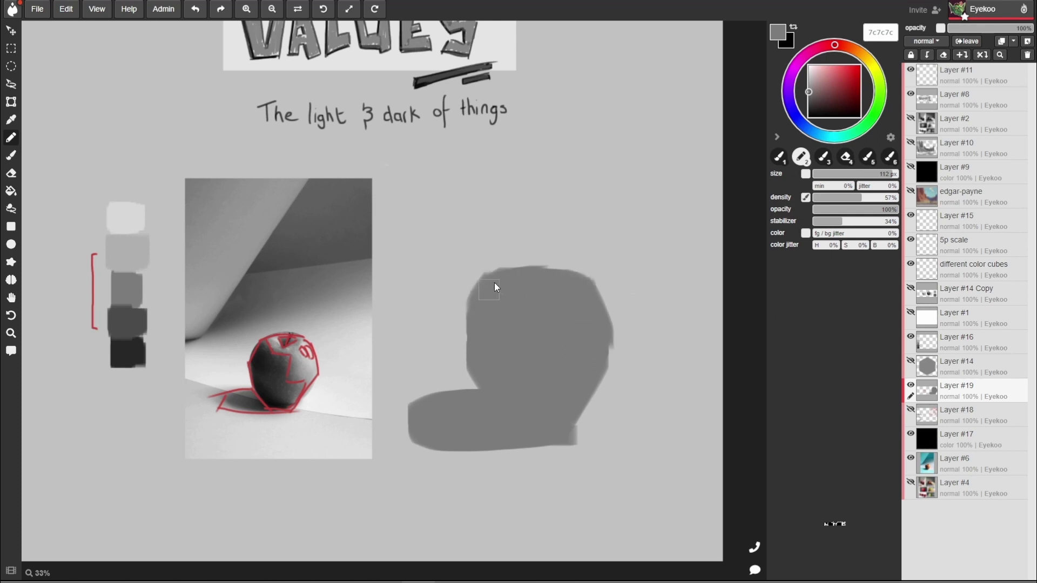
pyautogui.keyDown('alt'); pyautogui.click(487, 247); pyautogui.keyUp('alt')
pyautogui.moveTo(491, 261); pyautogui.dragTo(462, 297)
# Paint the apple's shadow side, cast shadow and stem hollow in dark grey 4c4c4c, reducing the pencil to 69 px for the hollow.
pyautogui.keyDown('alt'); pyautogui.click(500, 312); pyautogui.keyUp('alt')
pyautogui.moveTo(496, 285)
pyautogui.mouseDown()
pyautogui.moveTo(482, 301)
pyautogui.moveTo(475, 364)
pyautogui.moveTo(499, 393)
pyautogui.moveTo(422, 417)
pyautogui.moveTo(433, 434)
pyautogui.moveTo(555, 434)
pyautogui.moveTo(528, 422)
pyautogui.moveTo(422, 414)
pyautogui.moveTo(416, 433)
pyautogui.moveTo(543, 435)
pyautogui.moveTo(514, 404)
pyautogui.moveTo(546, 392)
pyautogui.moveTo(496, 283)
pyautogui.moveTo(509, 305)
pyautogui.moveTo(544, 311)
pyautogui.moveTo(543, 366)
pyautogui.moveTo(576, 380)
pyautogui.moveTo(560, 428)
pyautogui.moveTo(525, 384)
pyautogui.moveTo(531, 308)
pyautogui.moveTo(493, 317)
pyautogui.moveTo(516, 284)
pyautogui.mouseUp()
pyautogui.moveTo(836, 173); pyautogui.dragTo(711, 223)
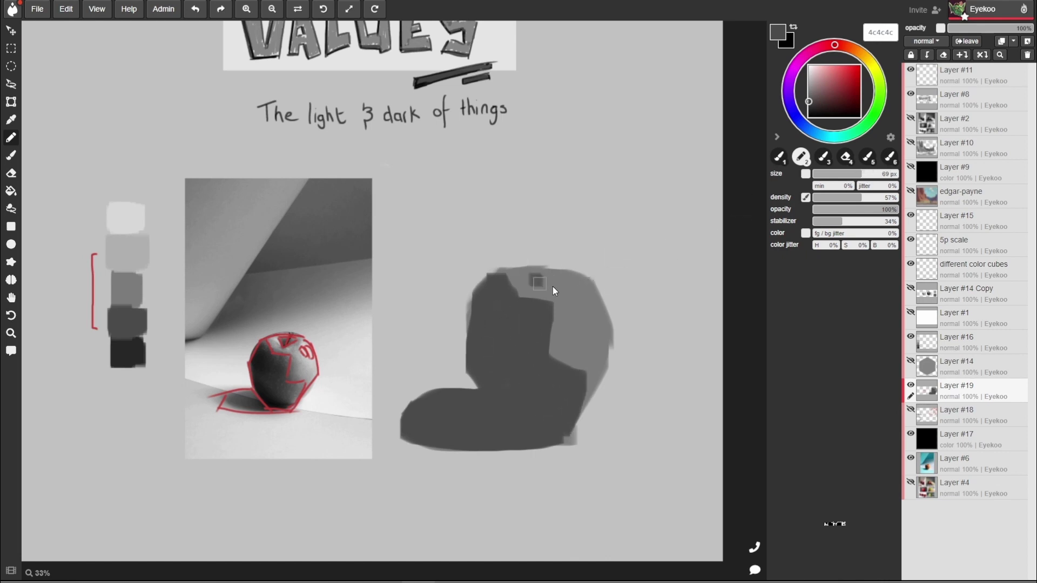
pyautogui.moveTo(566, 285); pyautogui.dragTo(553, 271)
# Paint the apple's lit side and the rim around the stem hollow in light grey b1b1b1.
pyautogui.keyDown('alt'); pyautogui.click(135, 245); pyautogui.keyUp('alt')
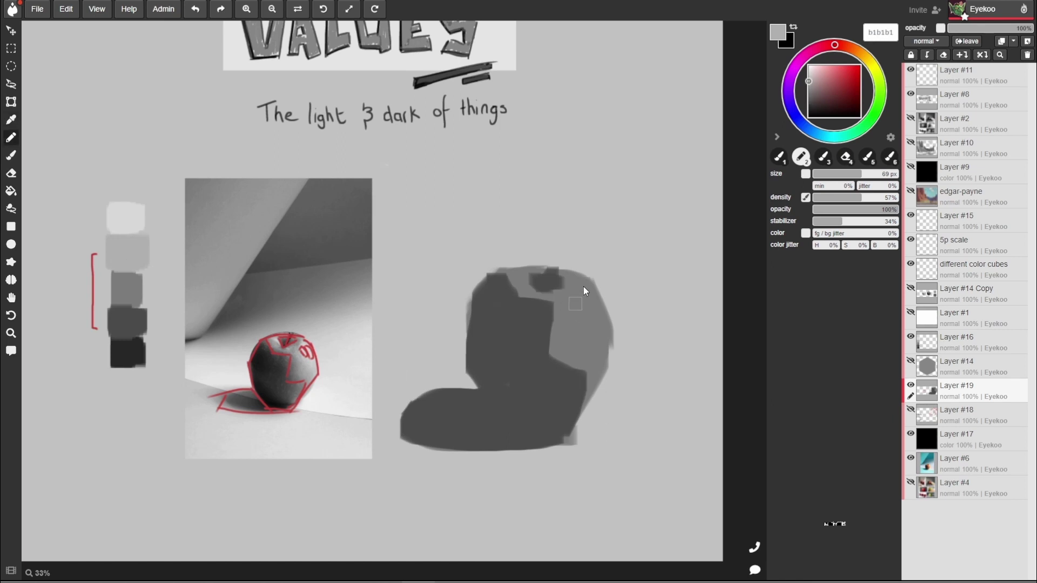
pyautogui.moveTo(583, 296)
pyautogui.mouseDown()
pyautogui.moveTo(585, 326)
pyautogui.moveTo(588, 304)
pyautogui.moveTo(600, 315)
pyautogui.moveTo(603, 343)
pyautogui.mouseUp()
pyautogui.moveTo(597, 344); pyautogui.dragTo(588, 284)
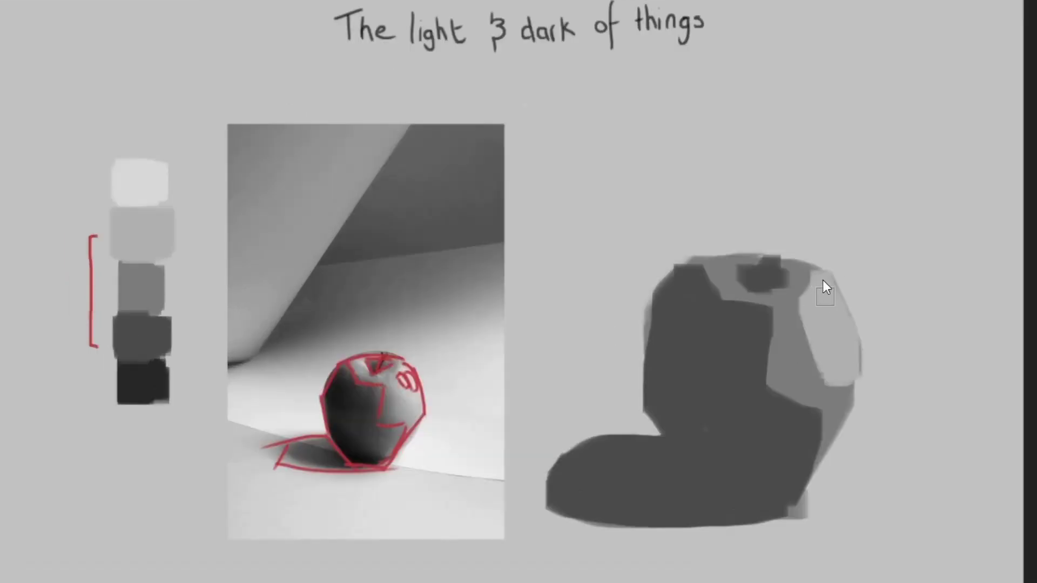
pyautogui.moveTo(834, 300)
pyautogui.mouseDown()
pyautogui.moveTo(821, 459)
pyautogui.moveTo(856, 349)
pyautogui.mouseUp()
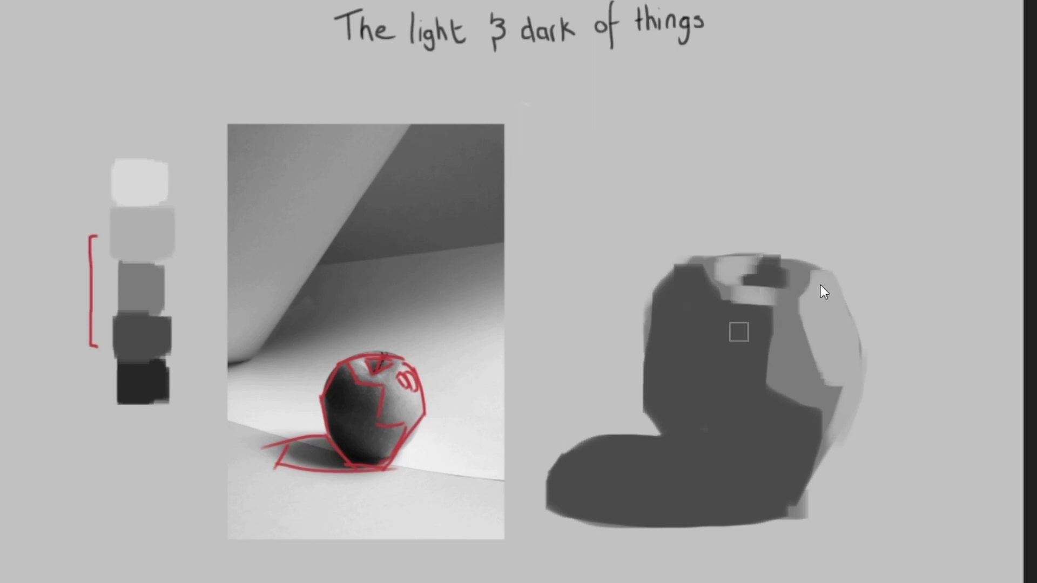
pyautogui.click(747, 291)
# Add a highlight on the apple's lit side and paint the background around both sides of the apple in the lightest grey.
pyautogui.moveTo(831, 322); pyautogui.dragTo(834, 291)
pyautogui.moveTo(672, 243)
pyautogui.mouseDown()
pyautogui.moveTo(639, 275)
pyautogui.moveTo(611, 339)
pyautogui.moveTo(632, 368)
pyautogui.moveTo(635, 421)
pyautogui.moveTo(600, 408)
pyautogui.moveTo(578, 353)
pyautogui.moveTo(634, 234)
pyautogui.moveTo(673, 187)
pyautogui.mouseUp()
pyautogui.moveTo(843, 236); pyautogui.dragTo(881, 346)
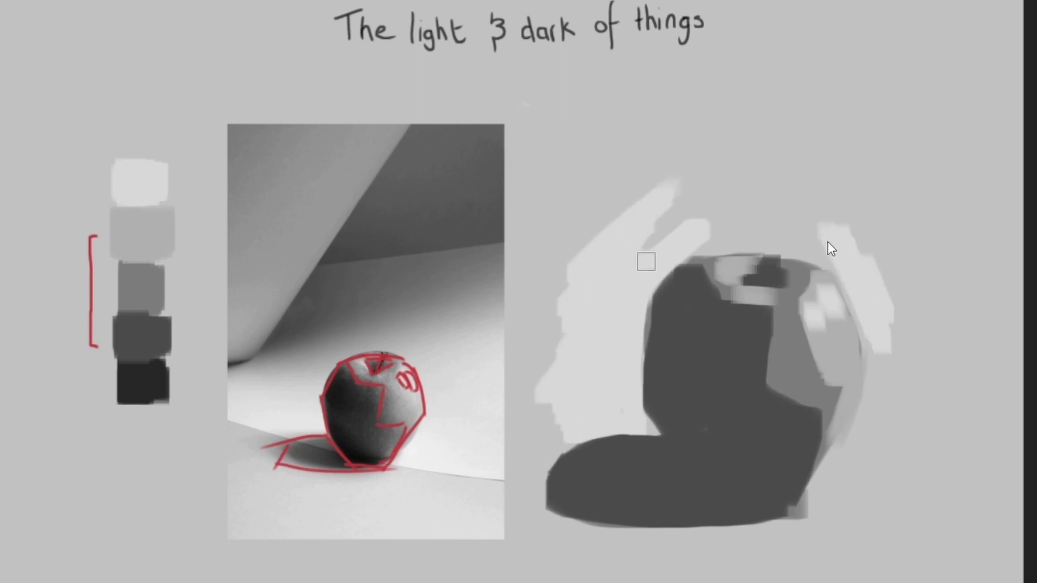